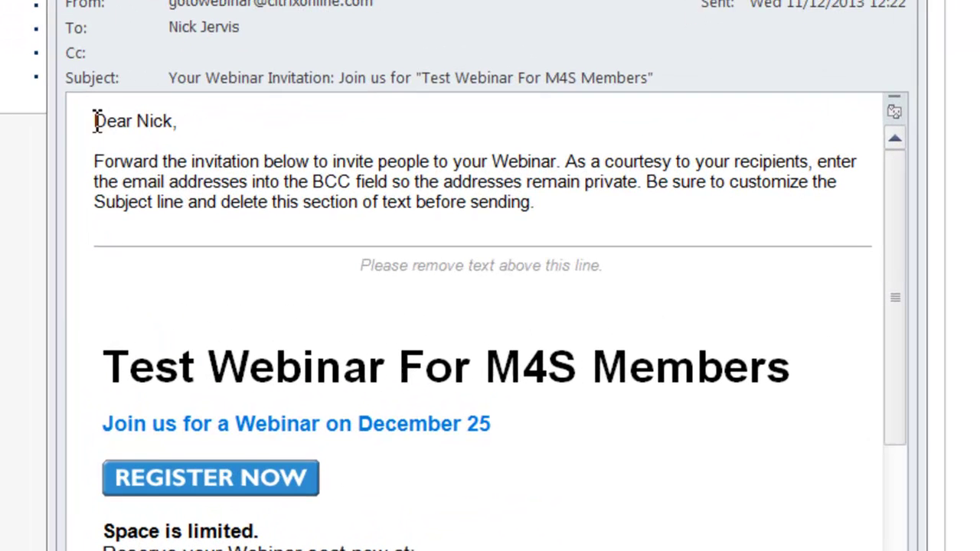
Select the invitation's intro paragraph, from the greeting down to the 'Please remove text above this line' divider.
left_click_drag(94, 120, 600, 212)
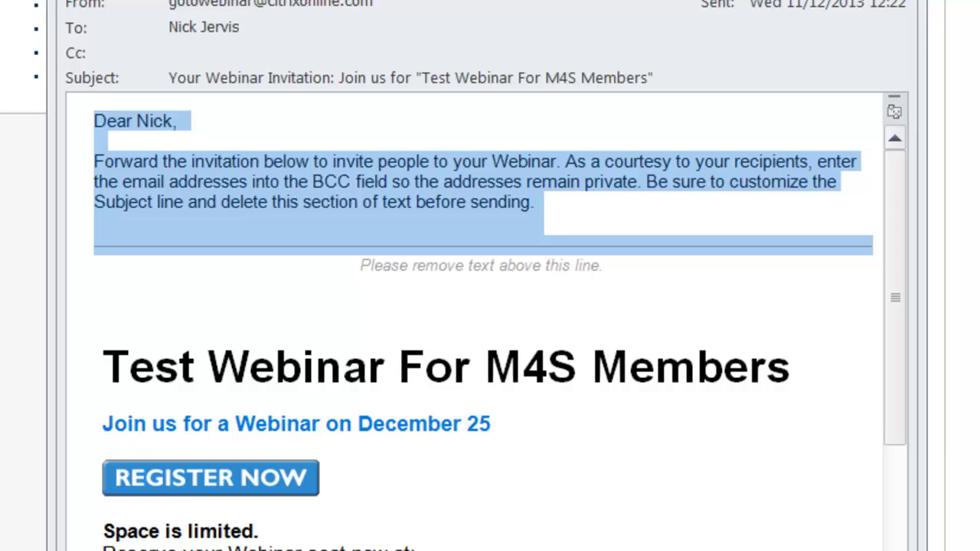
key("ctrl+f")
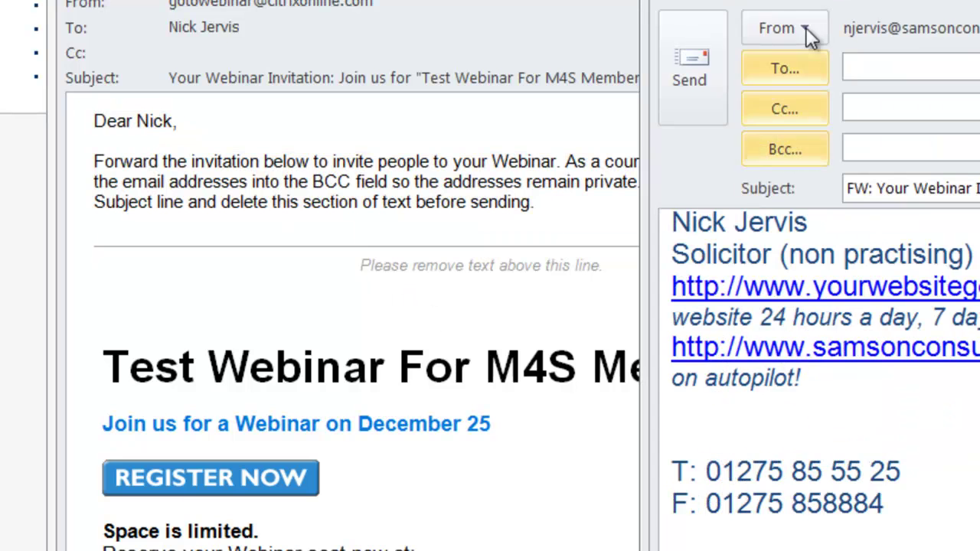
left_click_drag(803, 0, 211, 0)
scroll(323, 469, "down", 4)
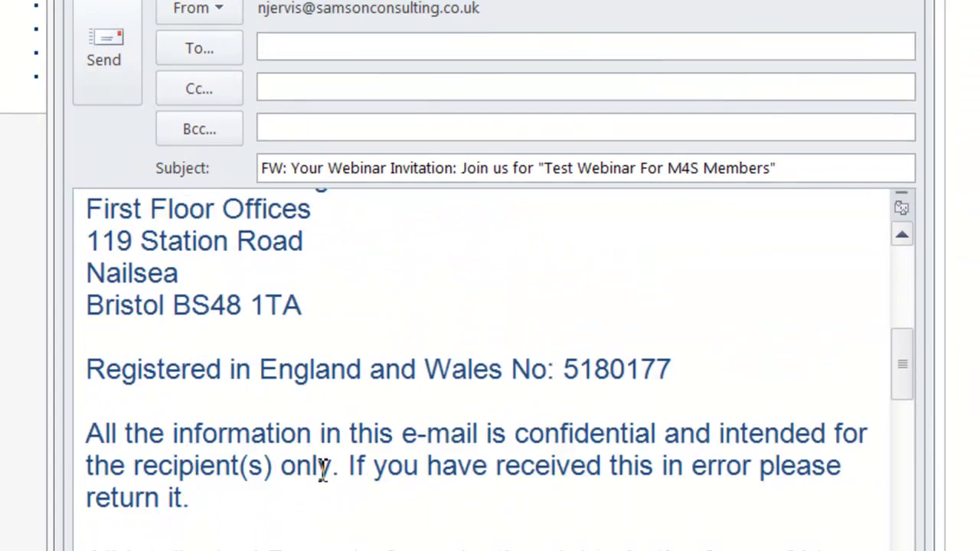
scroll(310, 486, "down", 10)
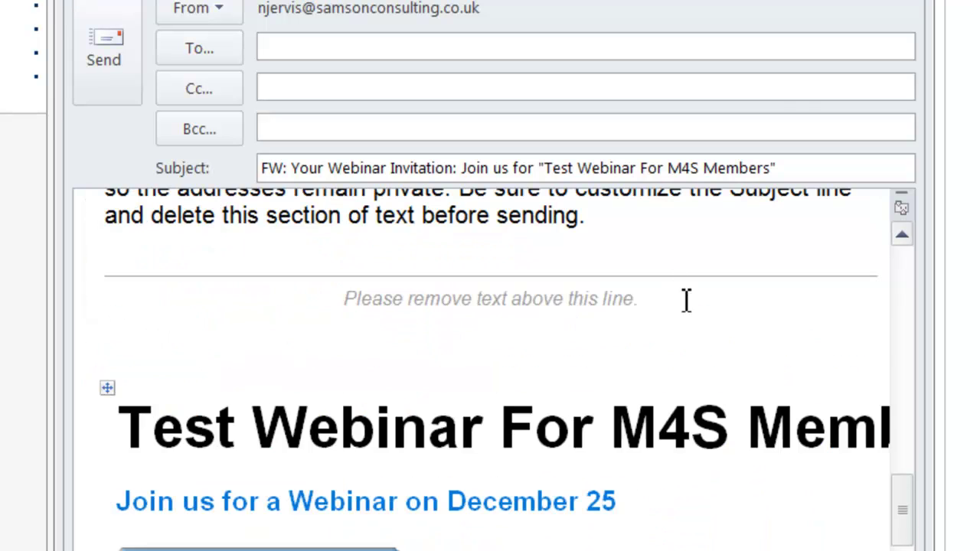
left_click_drag(686, 300, 452, 166)
key("Delete")
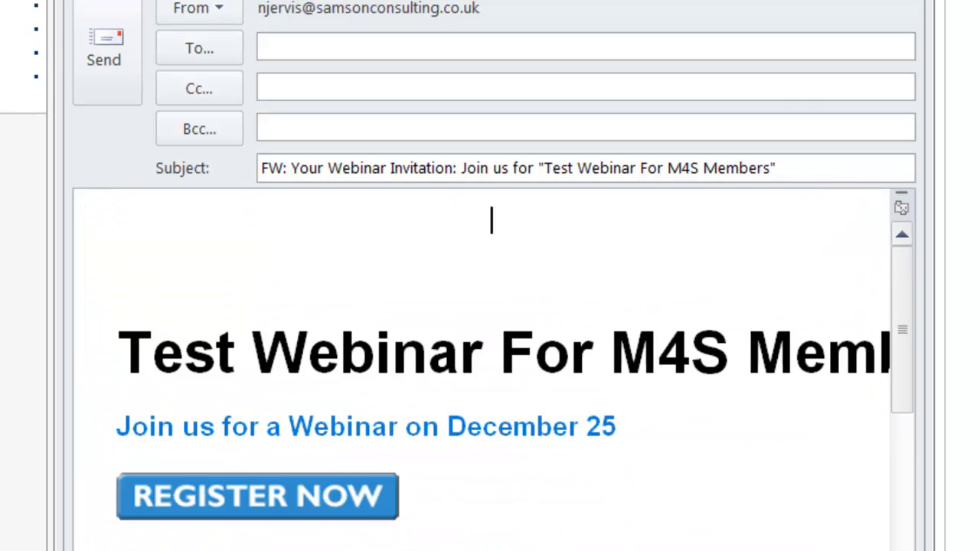
scroll(48, 26, "down", 3)
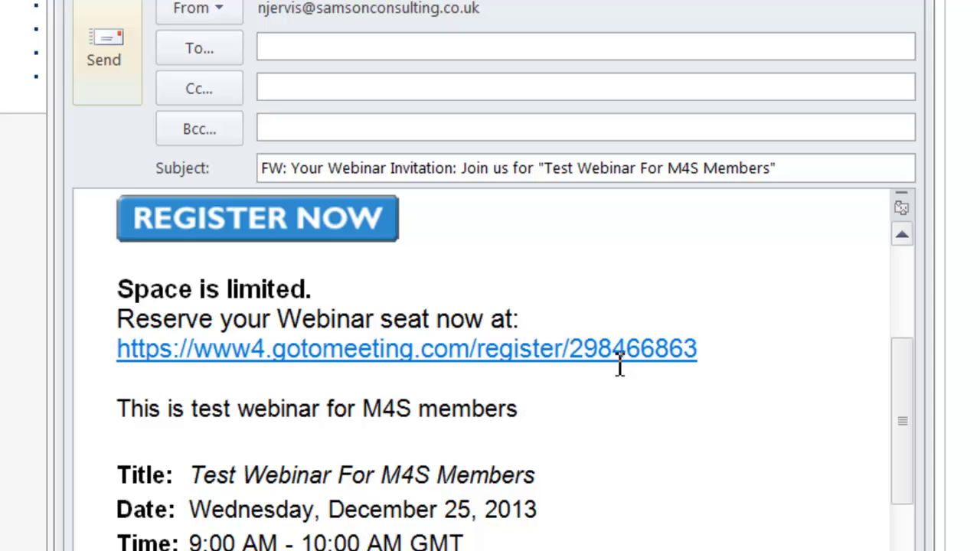
scroll(621, 365, "up", 2)
left_click_drag(717, 528, 122, 532)
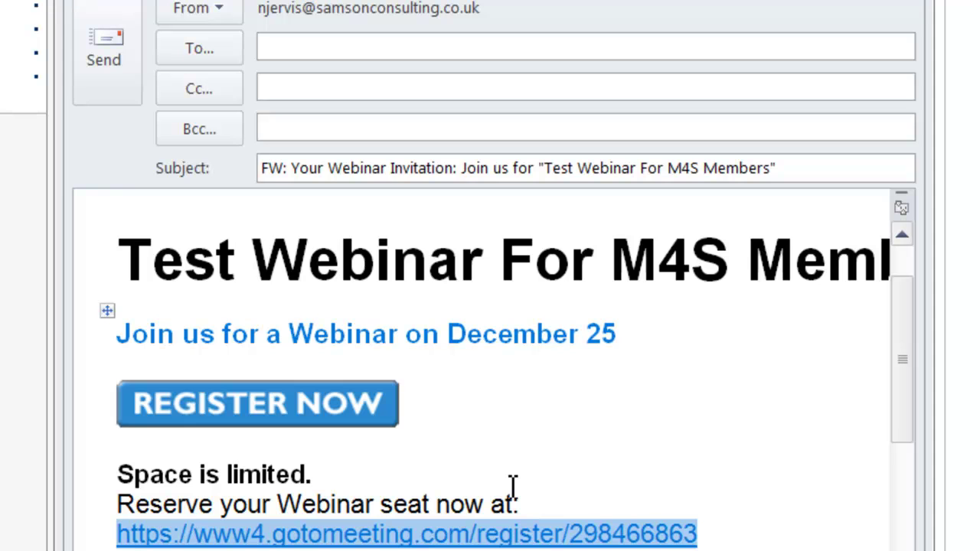
scroll(554, 402, "up", 1)
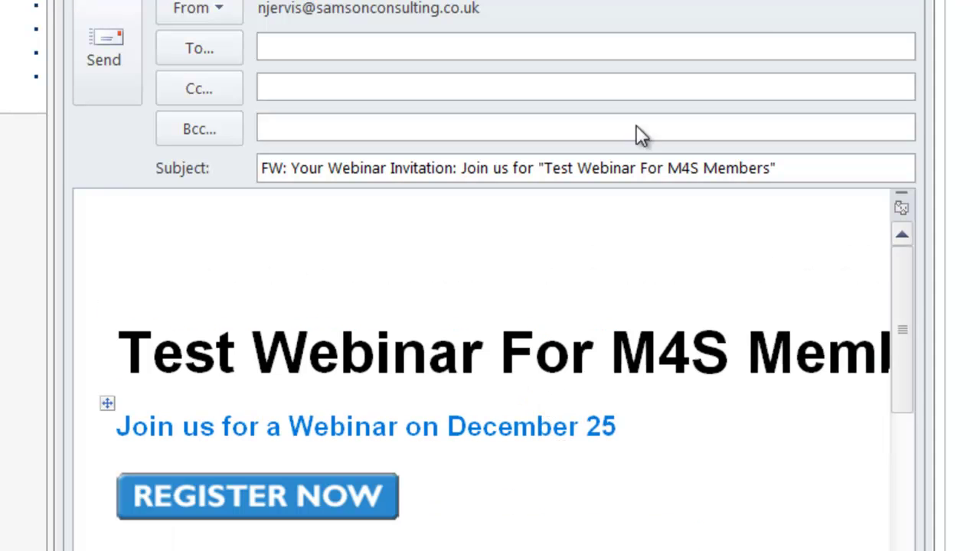
key("Escape")
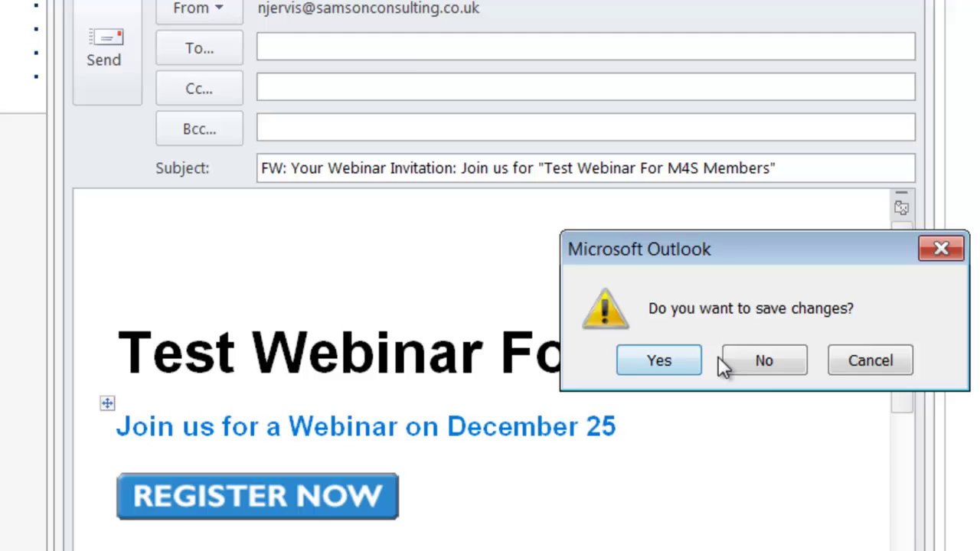
left_click(723, 357)
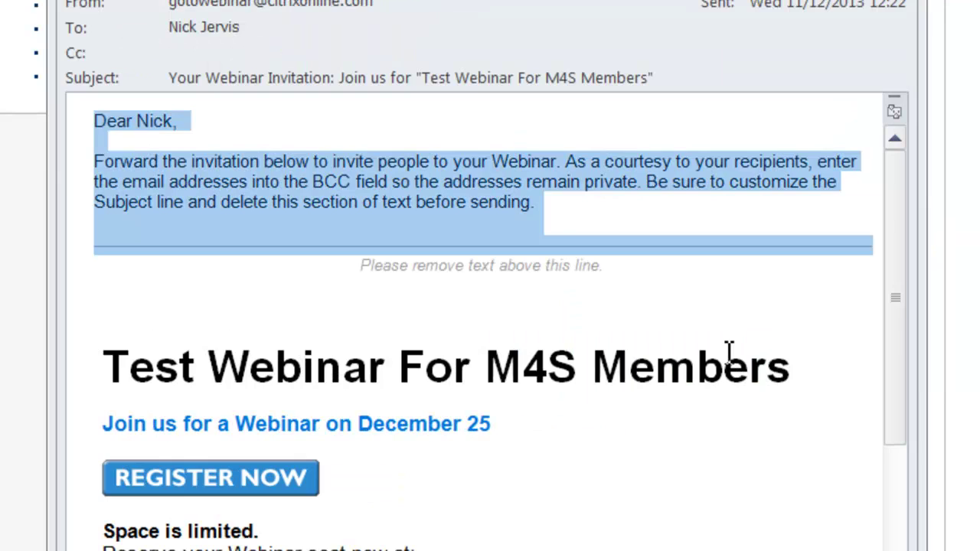
On My Webinars, open the session settings list for Test Webinar For M4S Members.
left_click(18, 189)
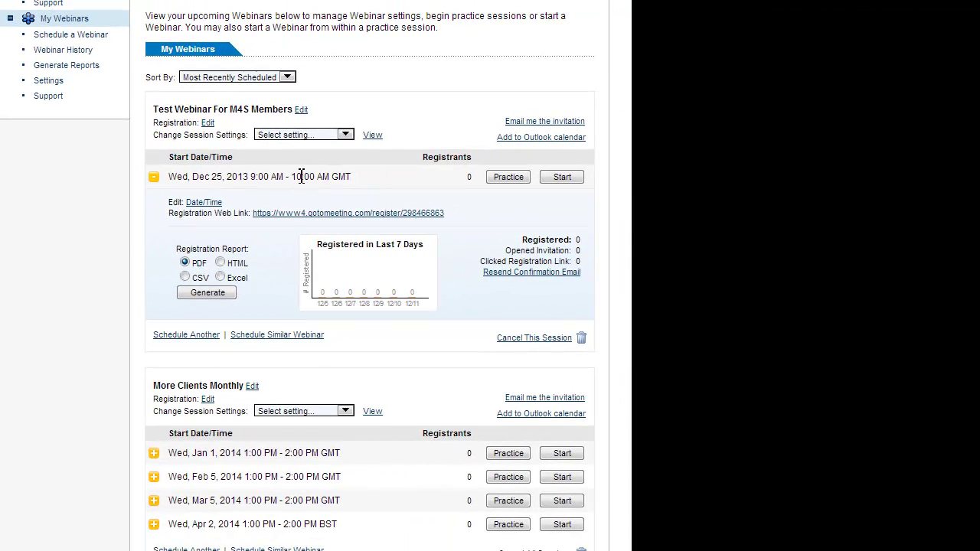
triple_click(301, 176)
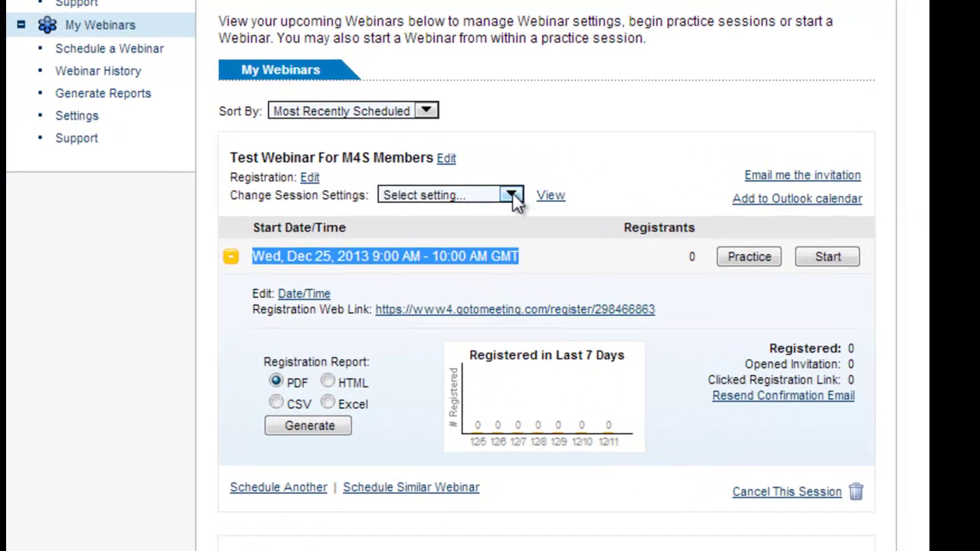
left_click(346, 134)
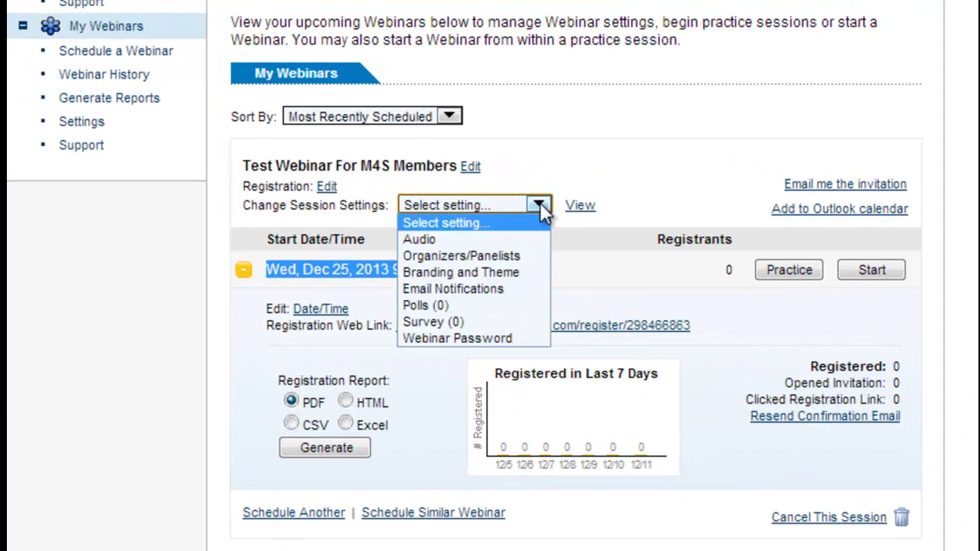
Open Email Notifications and review the confirmation email preview, then close it.
left_click(490, 295)
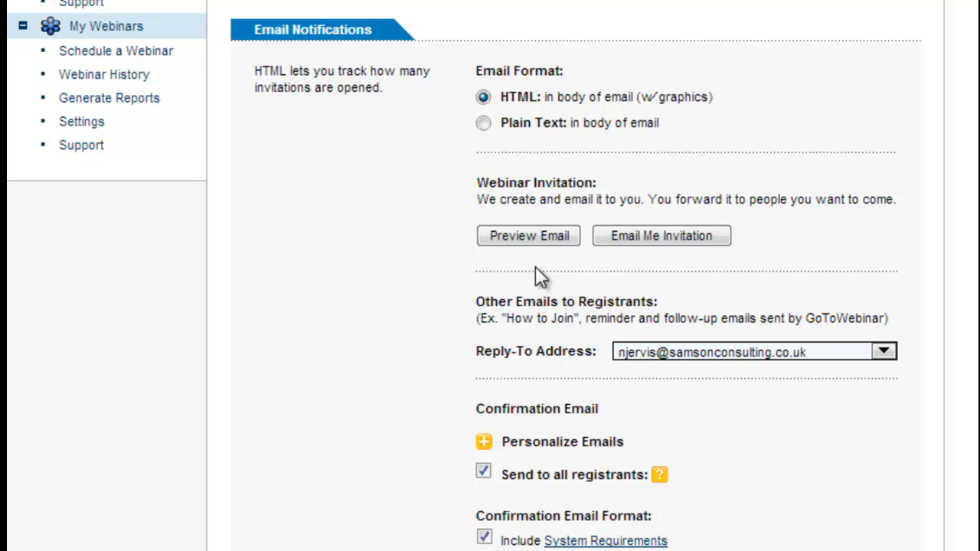
scroll(780, 508, "down", 3)
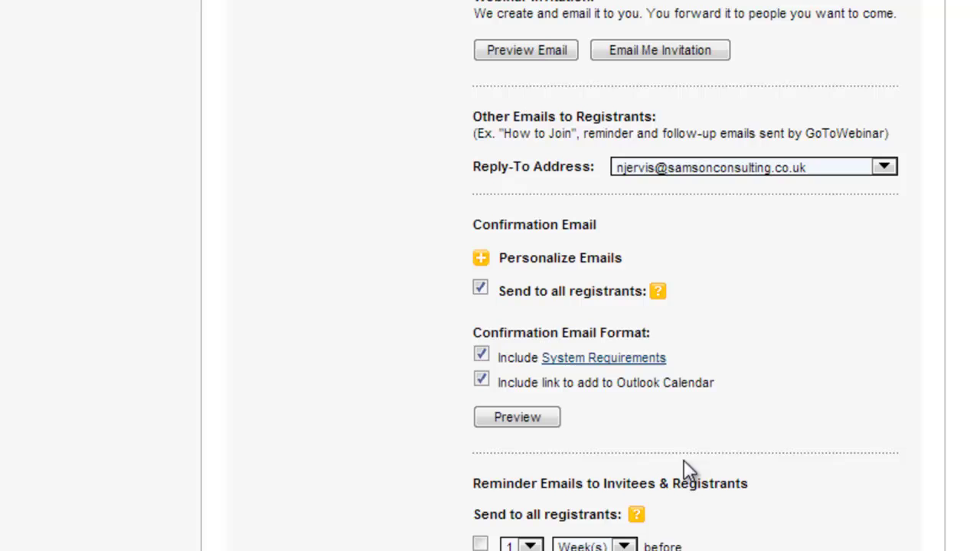
left_click(528, 421)
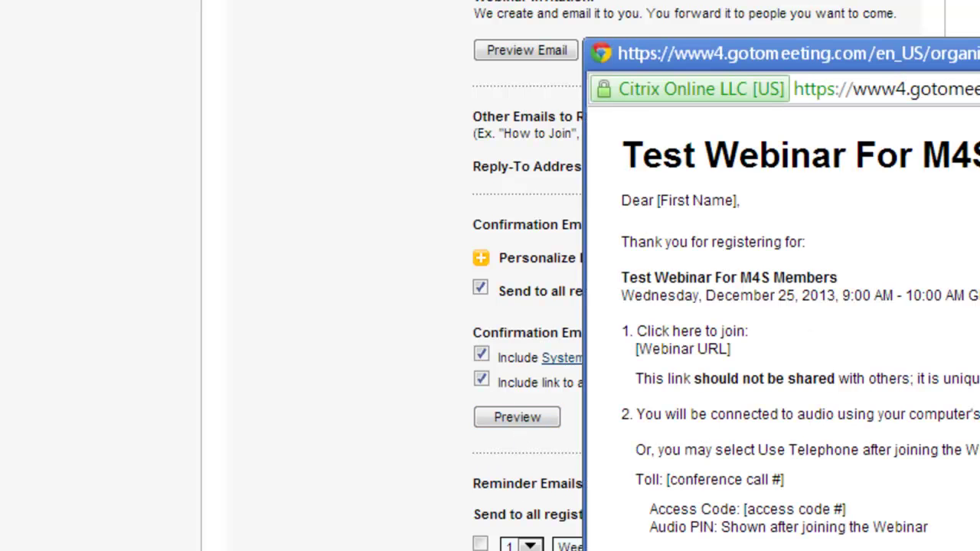
left_click_drag(972, 53, 429, 4)
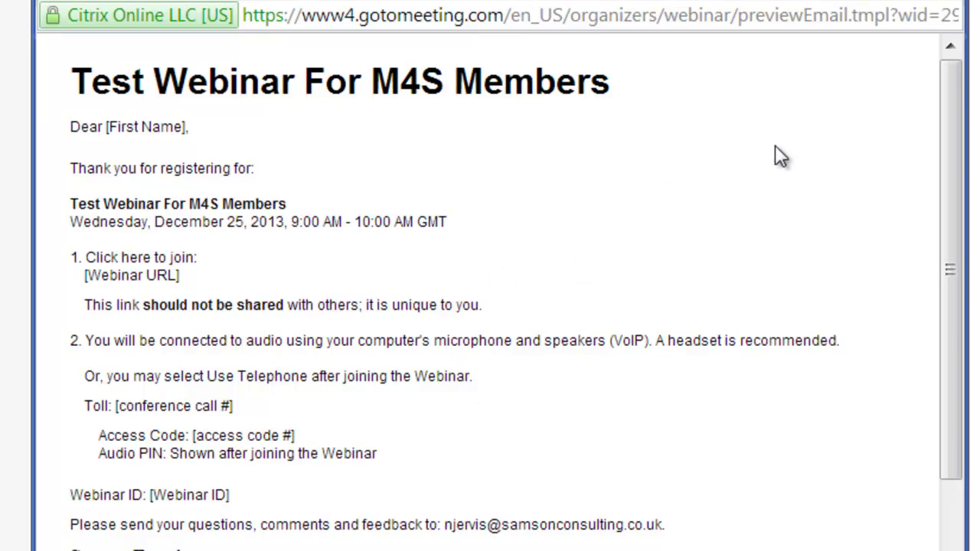
left_click(949, 4)
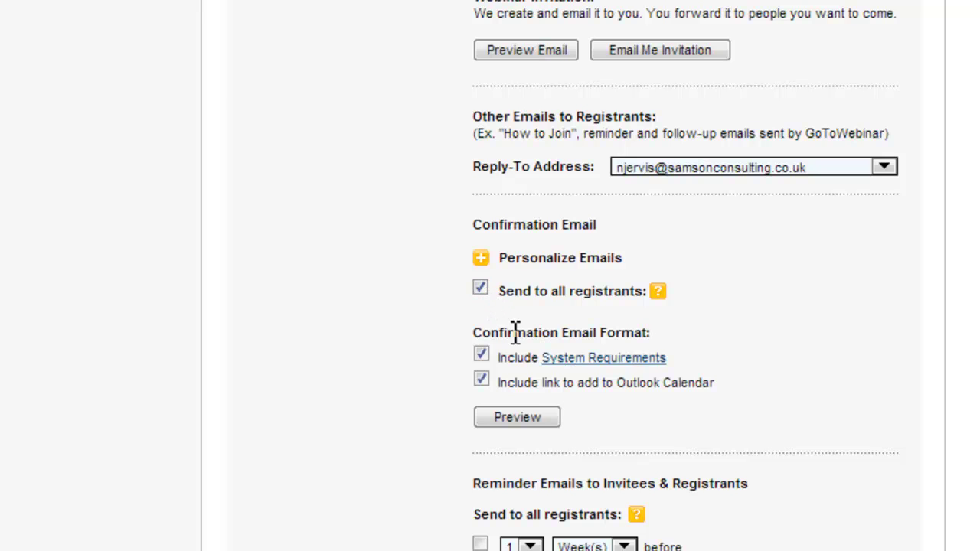
Add a 1 week before reminder alongside the 1 day and 1 hour reminders.
scroll(478, 397, "down", 3)
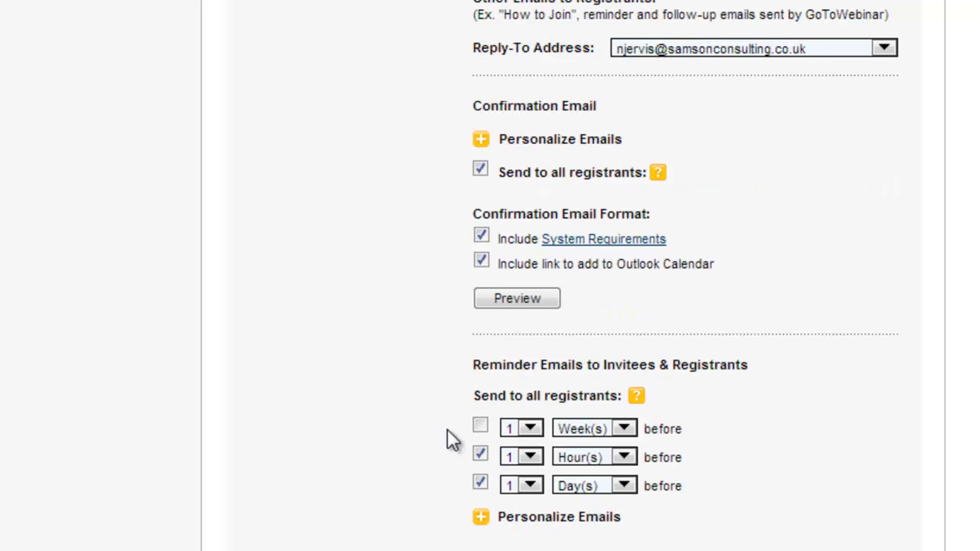
left_click_drag(476, 365, 758, 246)
scroll(693, 372, "down", 3)
scroll(758, 246, "down", 3)
left_click(761, 252)
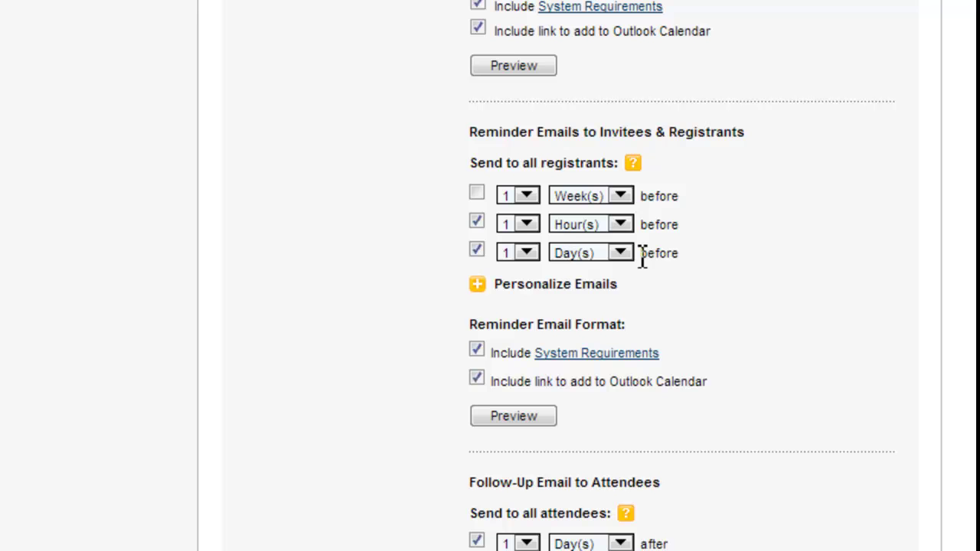
left_click(477, 191)
Expand the reminder email personalisation and clear its subject line.
scroll(711, 199, "down", 3)
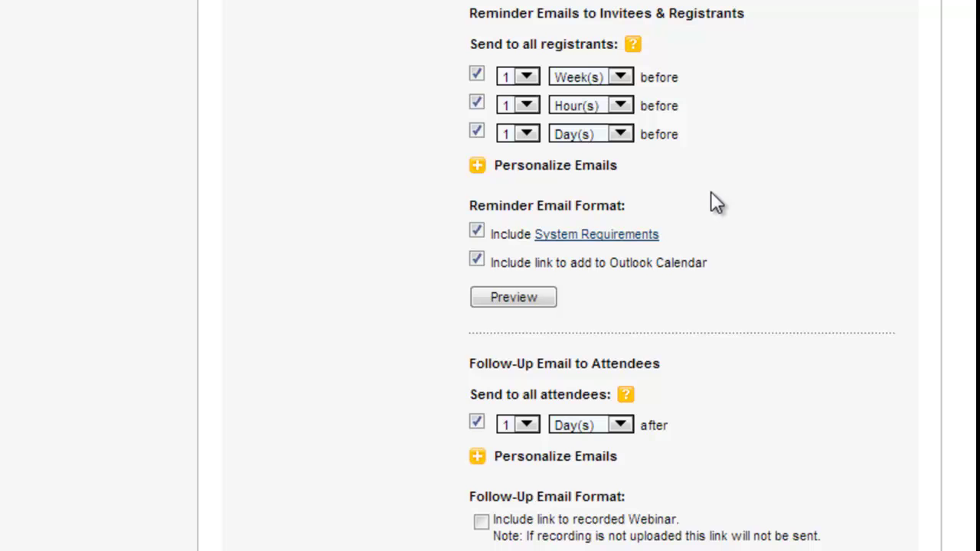
left_click(478, 167)
triple_click(663, 212)
key("BackSpace")
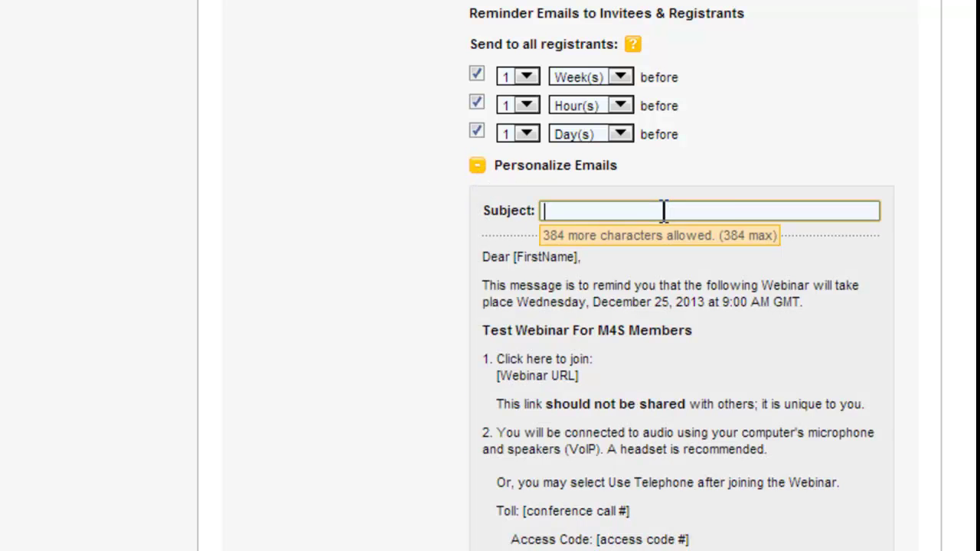
scroll(636, 198, "down", 9)
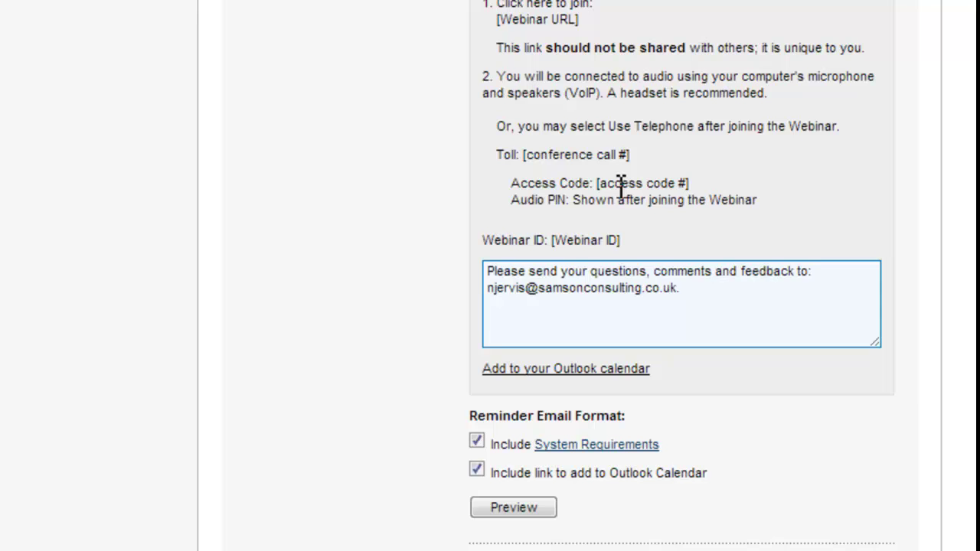
left_click_drag(682, 291, 444, 249)
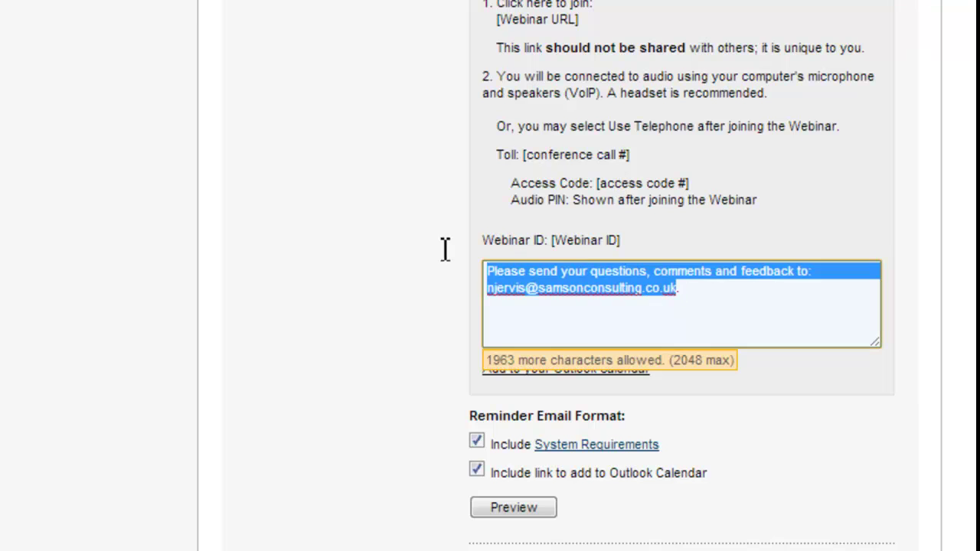
left_click(703, 292)
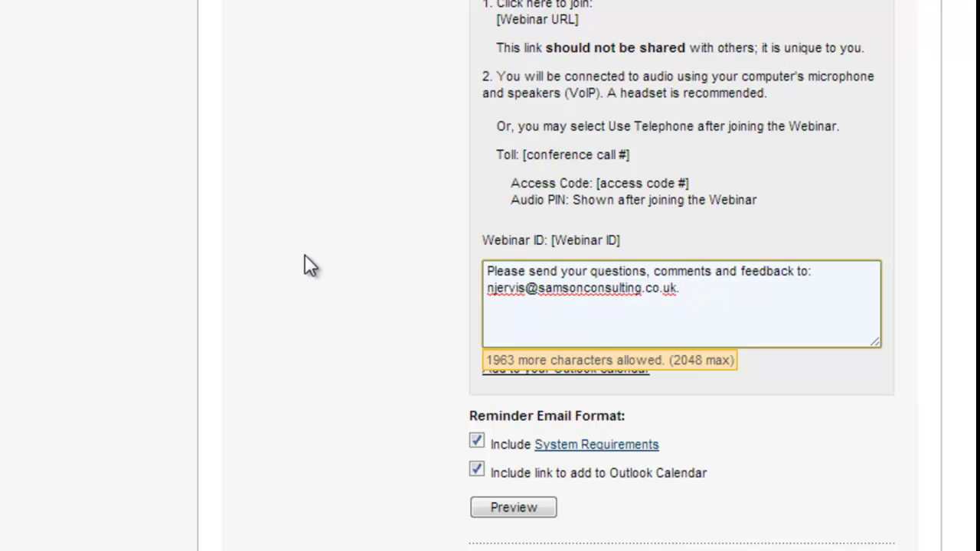
scroll(328, 116, "down", 2)
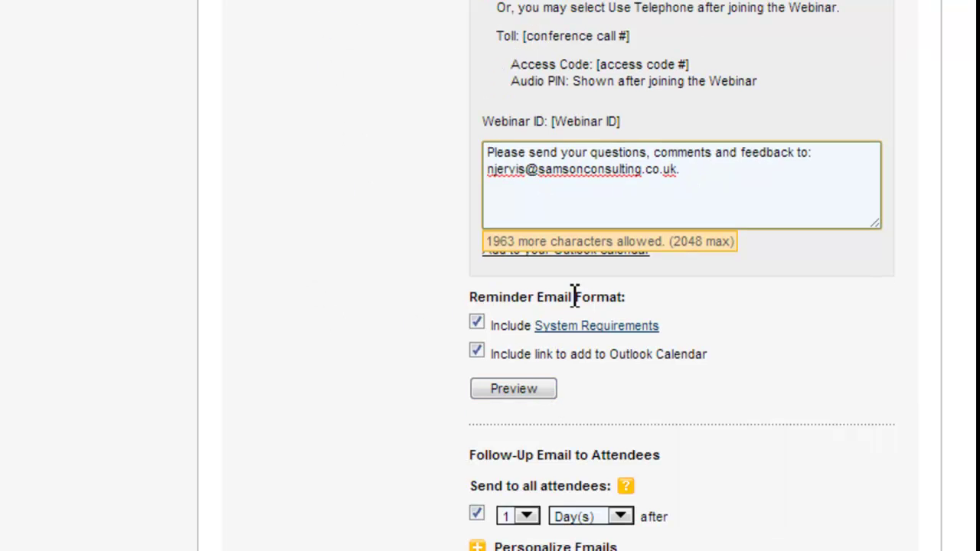
Edit the attendee thank-you follow-up message, sent 1 day after, then collapse its editor.
scroll(489, 276, "down", 7)
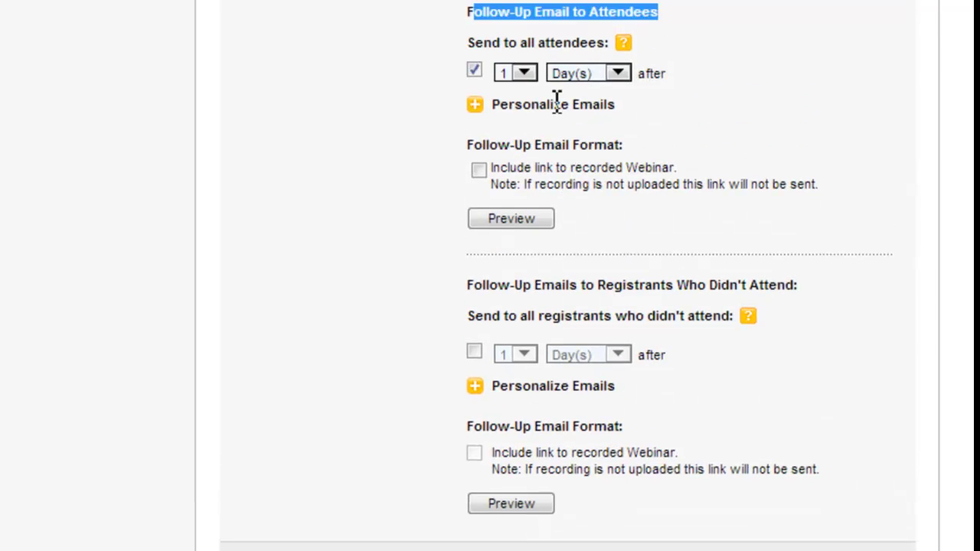
scroll(498, 123, "up", 1)
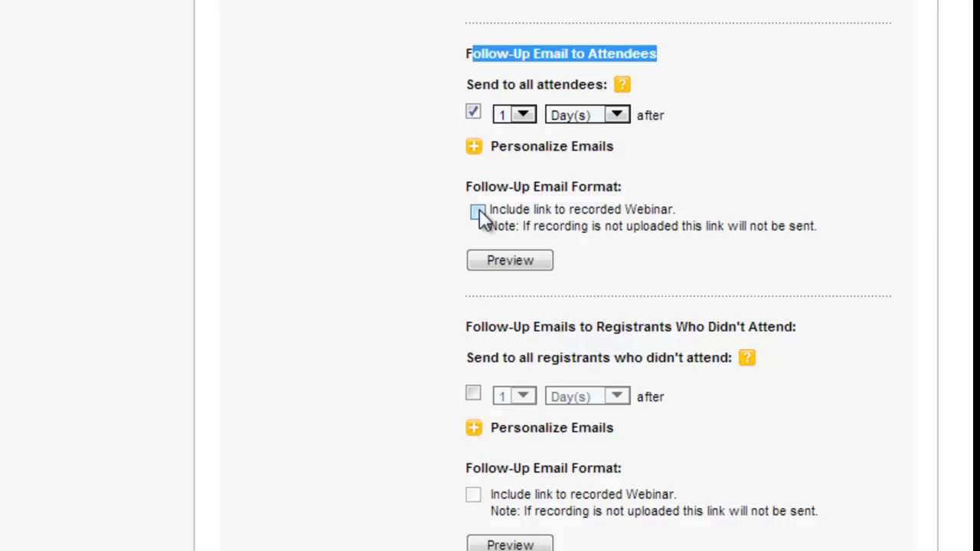
left_click(475, 147)
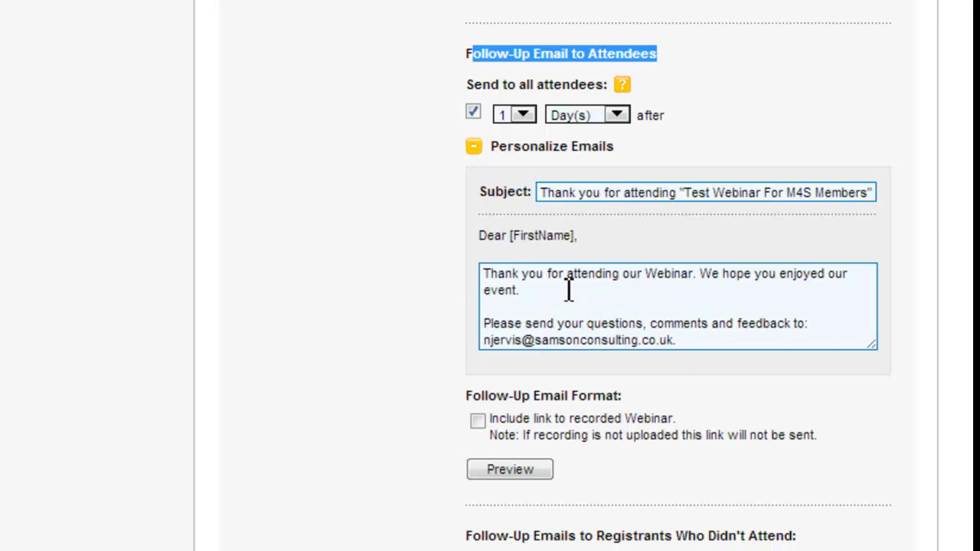
triple_click(520, 277)
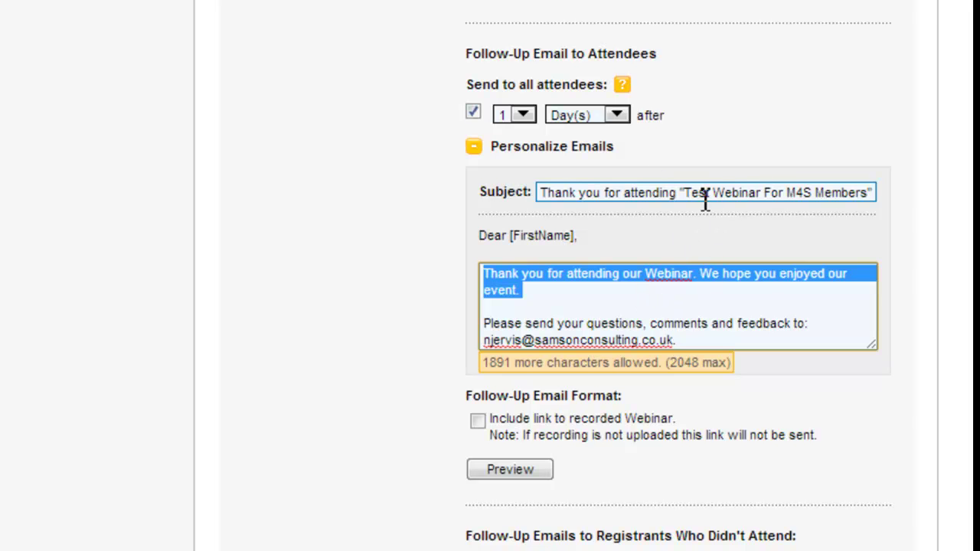
left_click(757, 339)
scroll(757, 339, "down", 3)
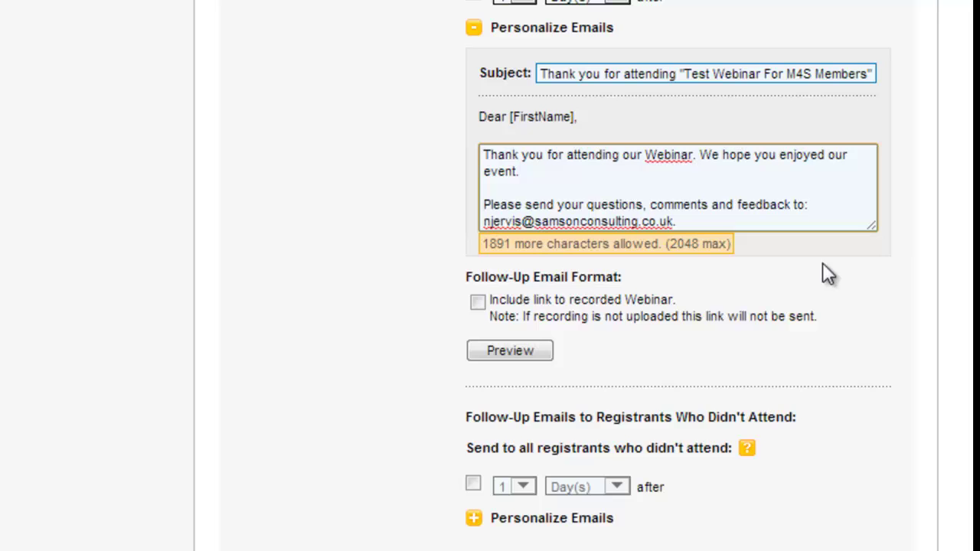
left_click_drag(874, 228, 872, 321)
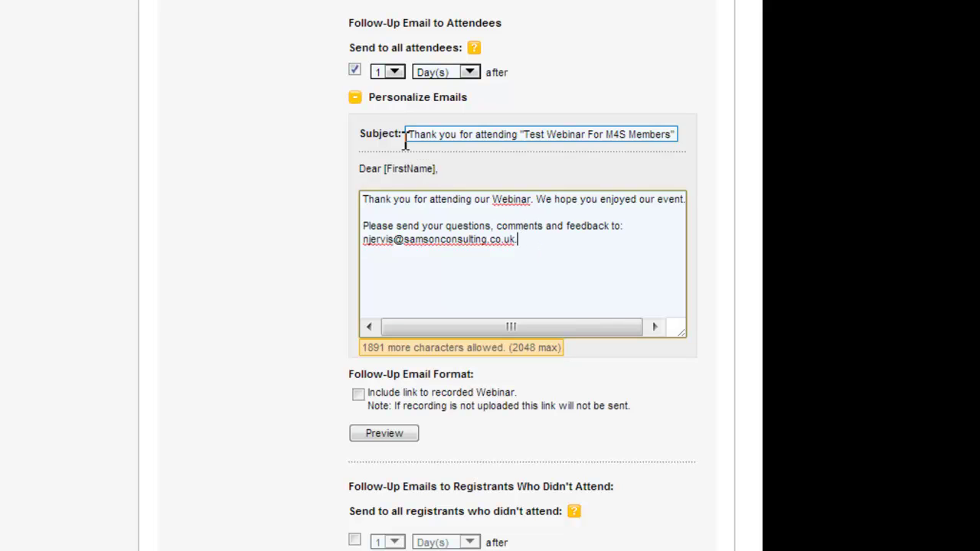
left_click(357, 101)
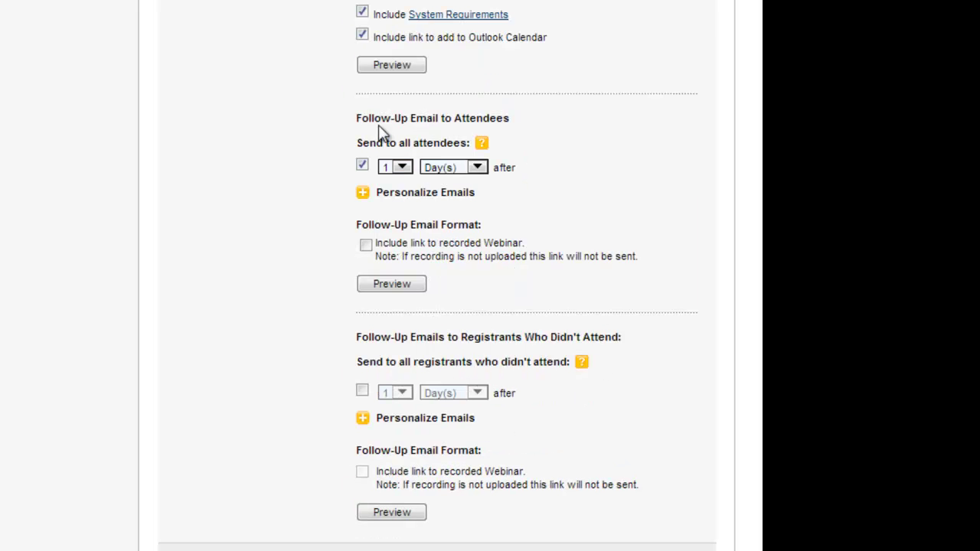
left_click_drag(369, 118, 519, 119)
left_click(518, 117)
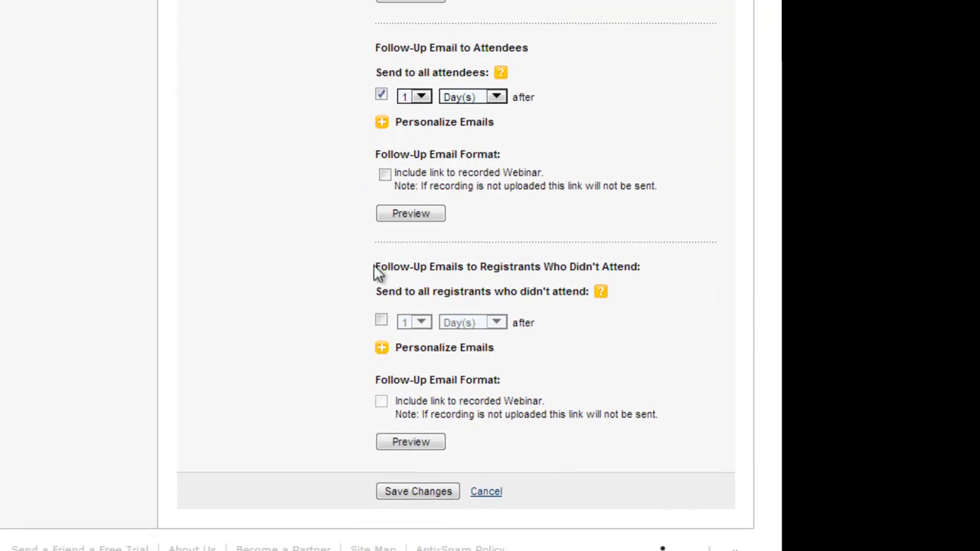
Enable the 1-day-after follow-up to non-attendees and review its 'Sorry you missed' message.
left_click_drag(374, 268, 651, 272)
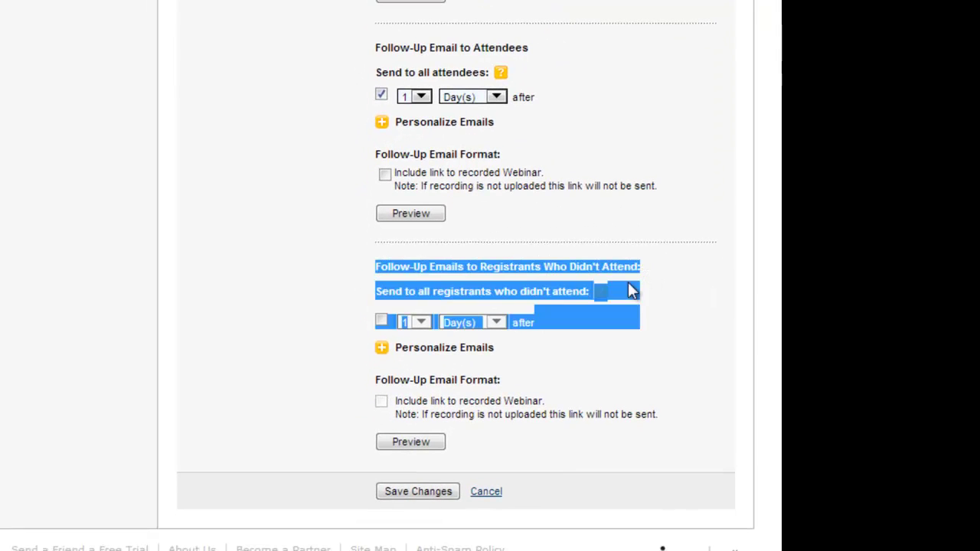
left_click(628, 281)
left_click(382, 321)
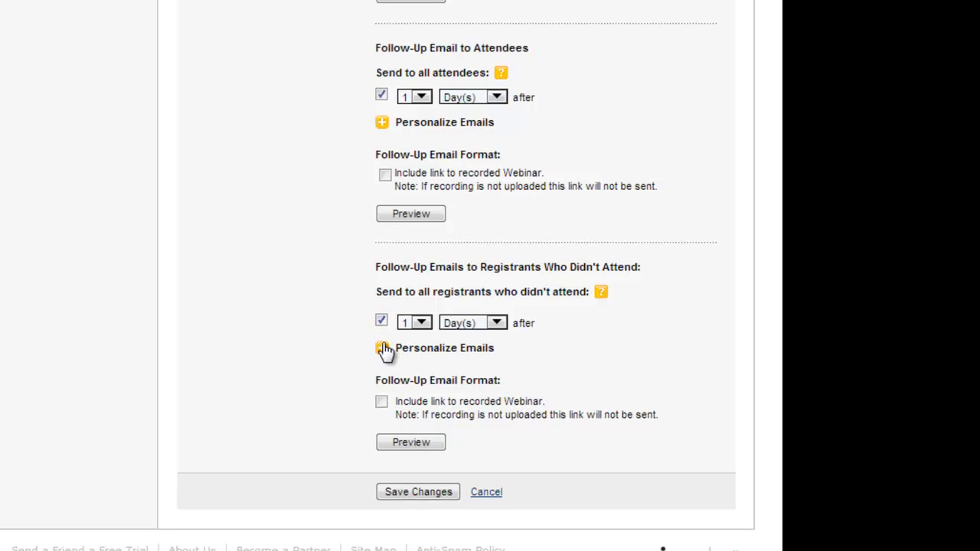
left_click(381, 348)
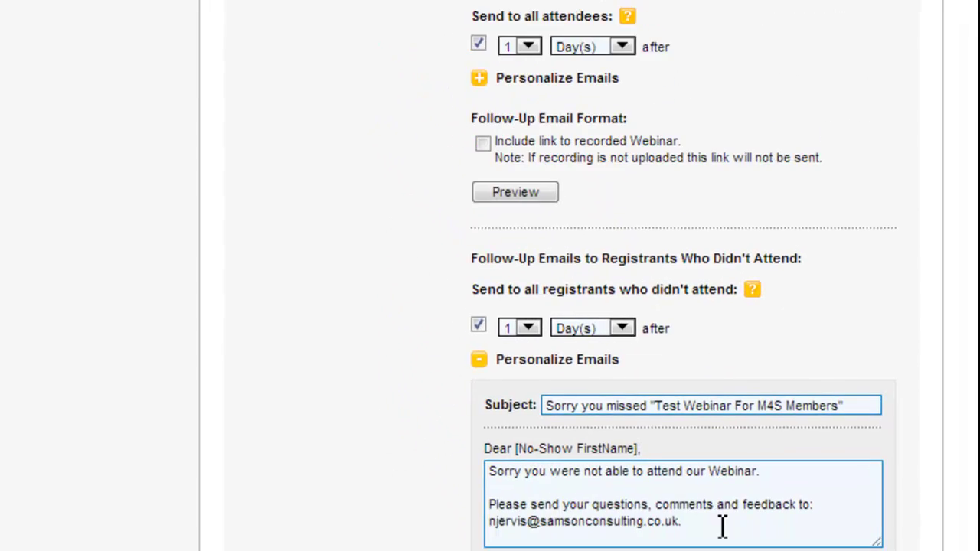
left_click_drag(722, 525, 437, 268)
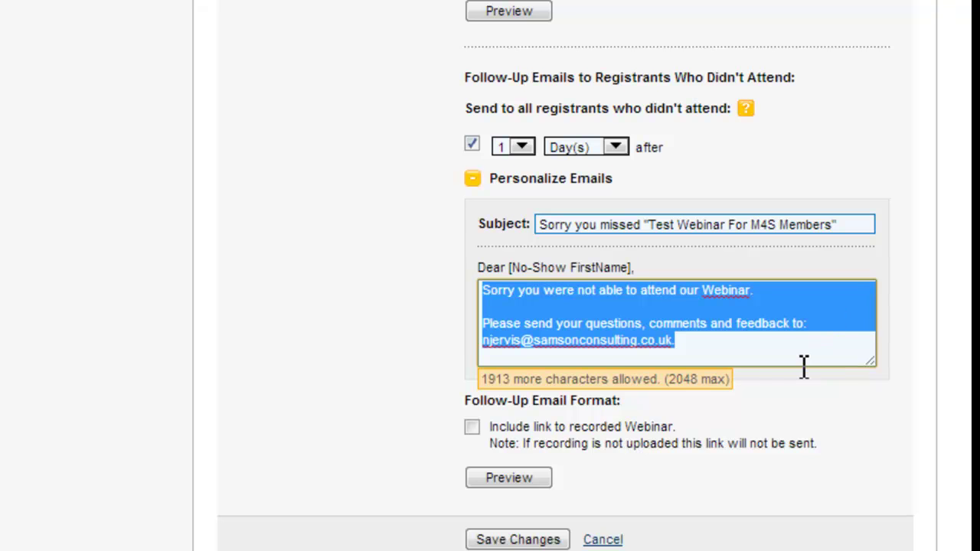
scroll(803, 365, "down", 1)
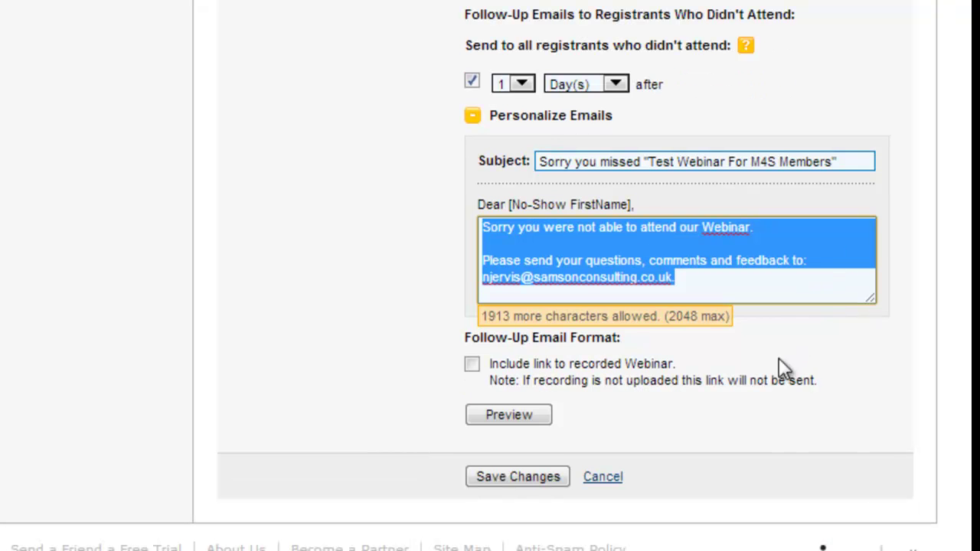
Set the reminder email subject to 'Thank you' and save the notification settings.
left_click(473, 117)
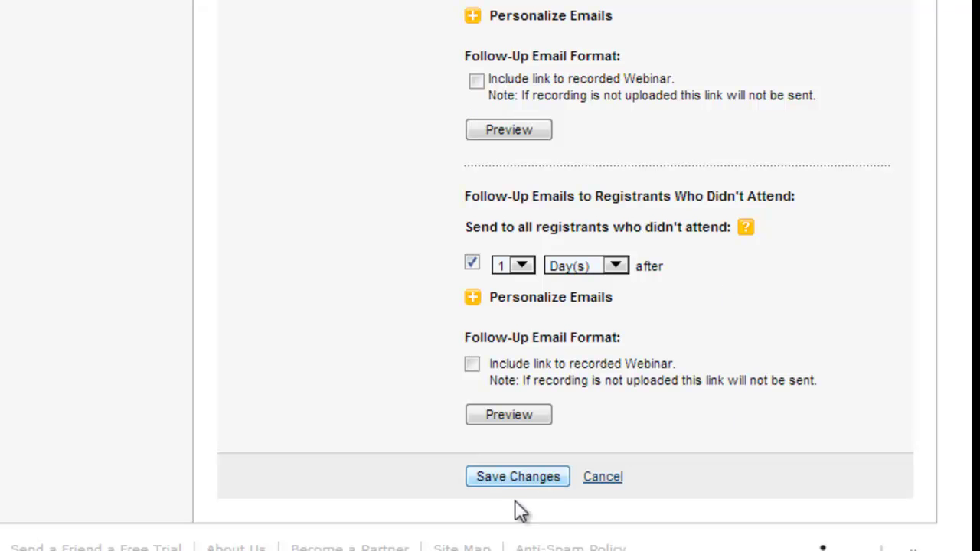
left_click(518, 477)
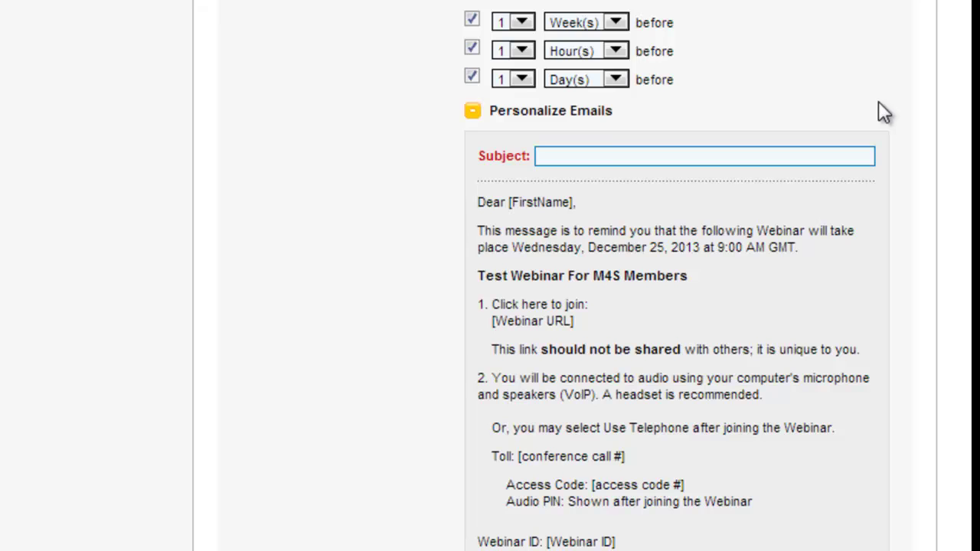
left_click(584, 157)
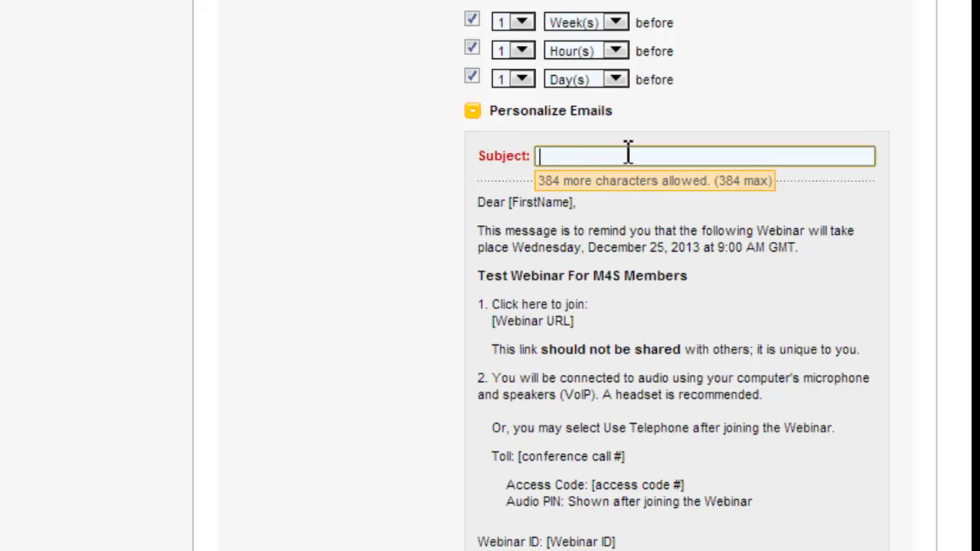
type("Thak yuou")
key("BackSpace")
key("BackSpace")
key("BackSpace")
key("BackSpace")
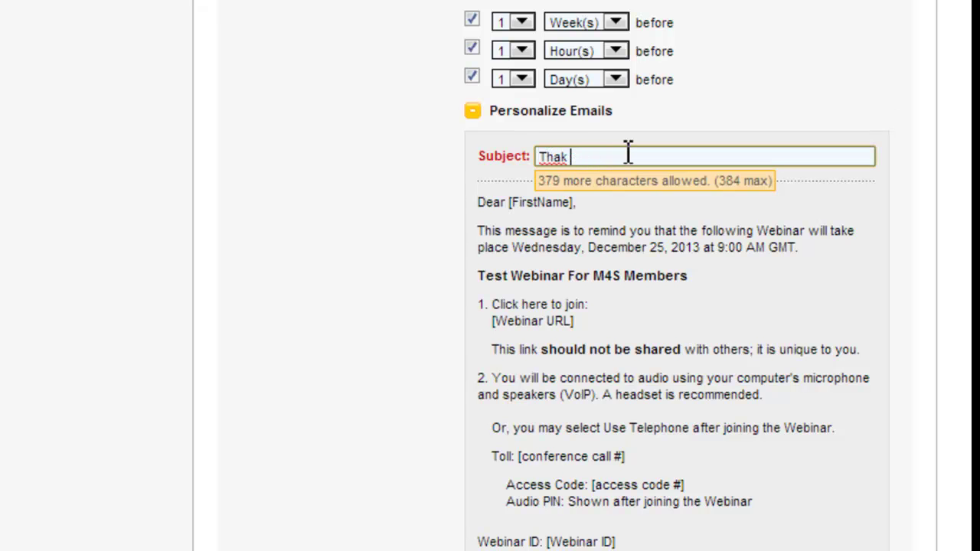
key("BackSpace")
key("BackSpace")
type("nk you")
scroll(501, 104, "down", 10)
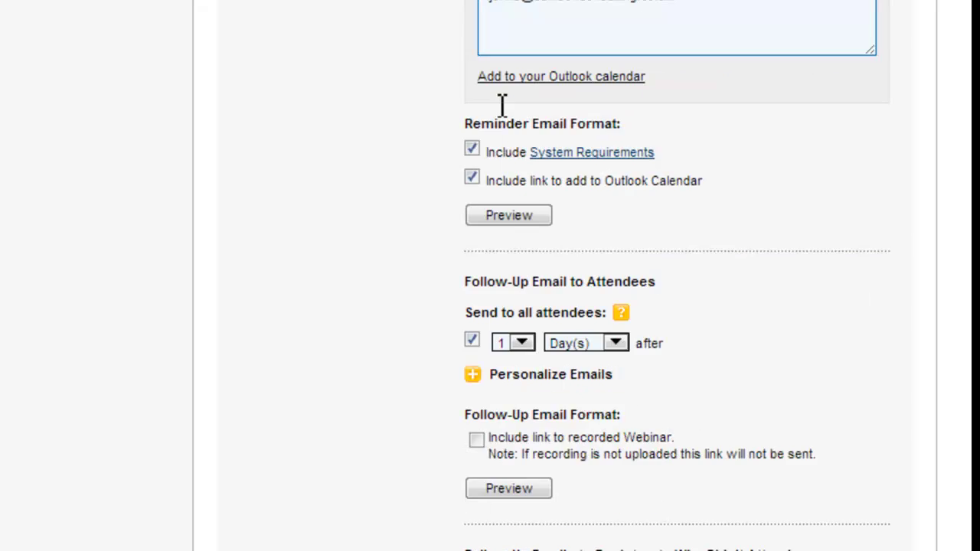
scroll(501, 103, "down", 5)
left_click(516, 478)
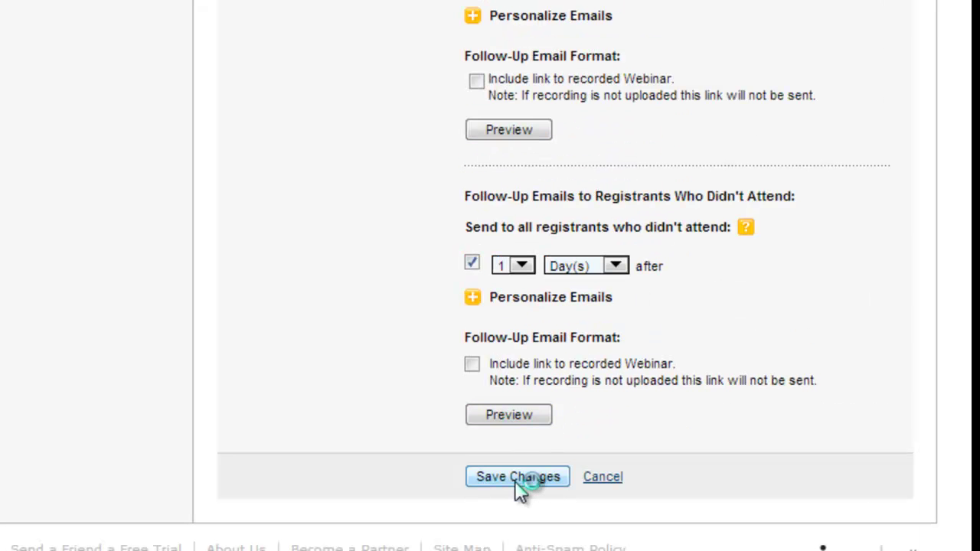
Choose Survey (0) from the test webinar's session settings list.
scroll(735, 398, "up", 5)
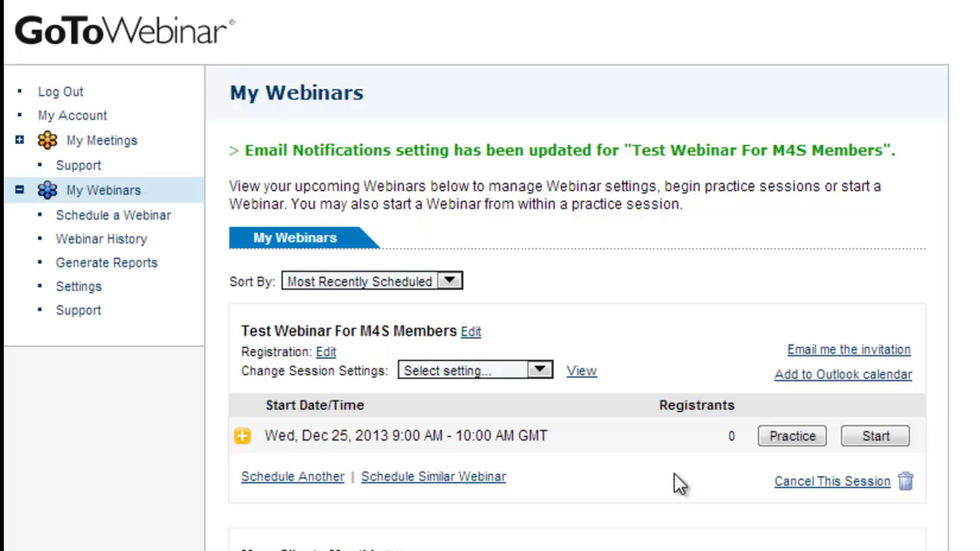
left_click(538, 374)
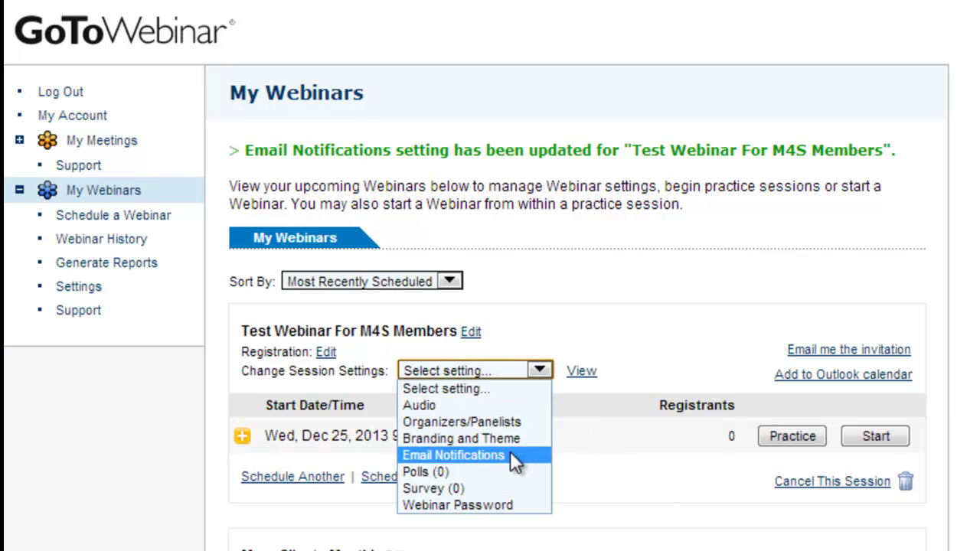
left_click(475, 490)
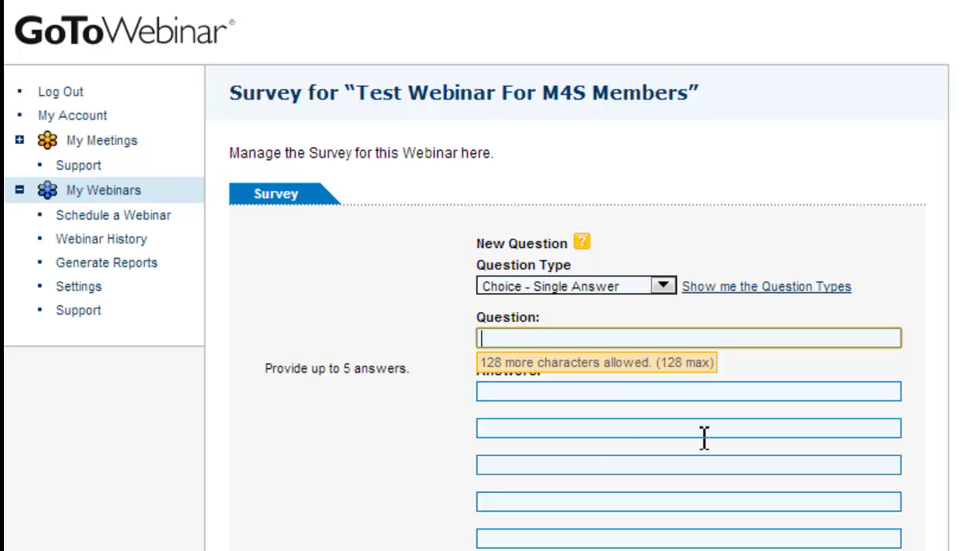
Add the open-ended essay question 'Please tell us what you thought of the webinar...'.
type("Please tell")
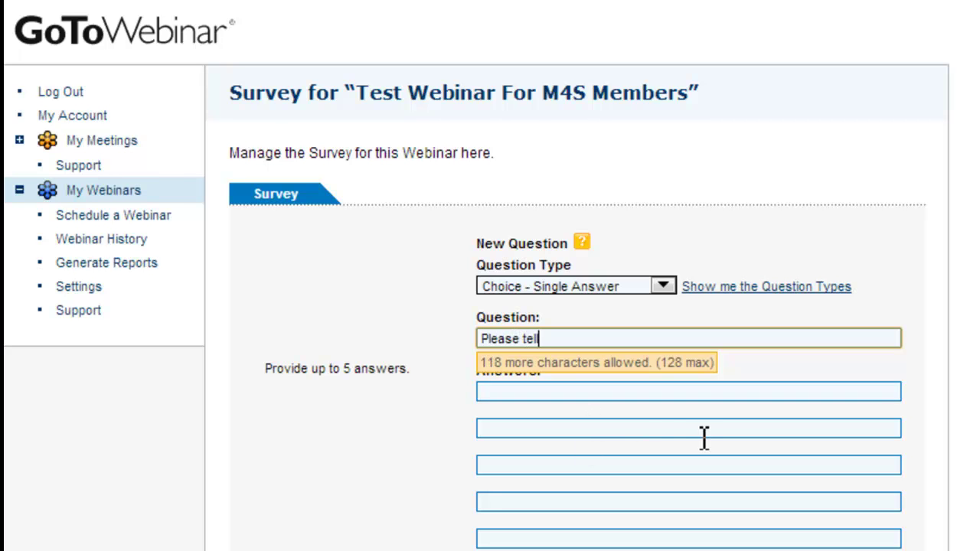
type(" us what you thought of")
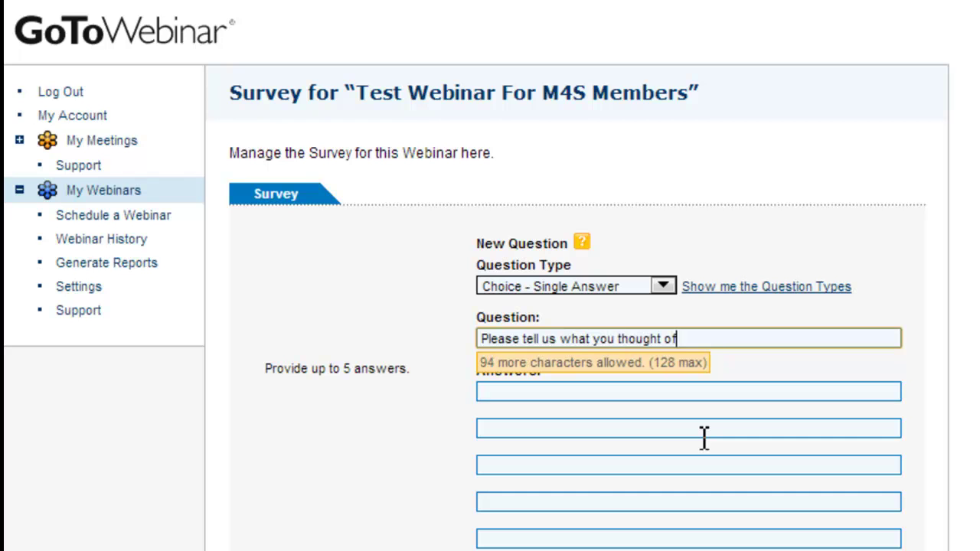
type(" the webinar...")
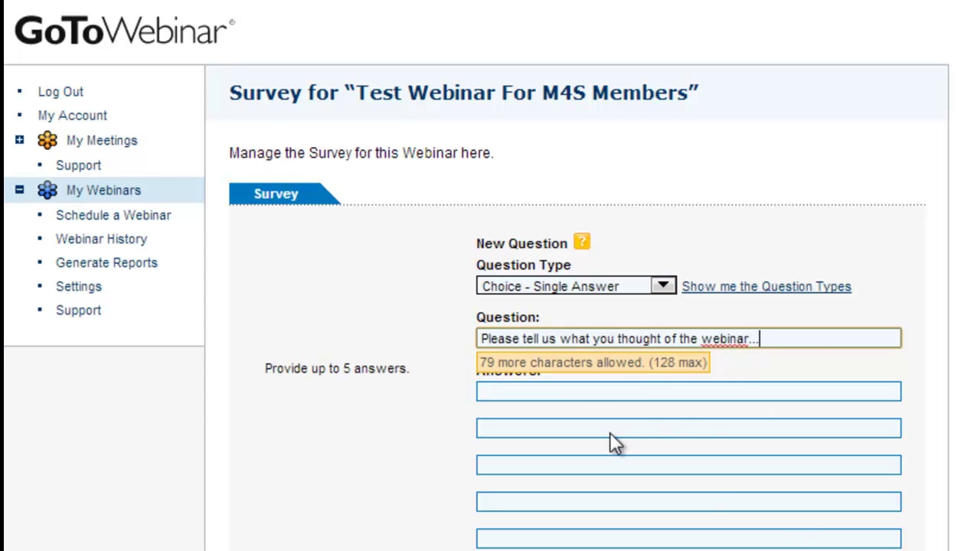
left_click_drag(791, 338, 591, 280)
left_click(661, 286)
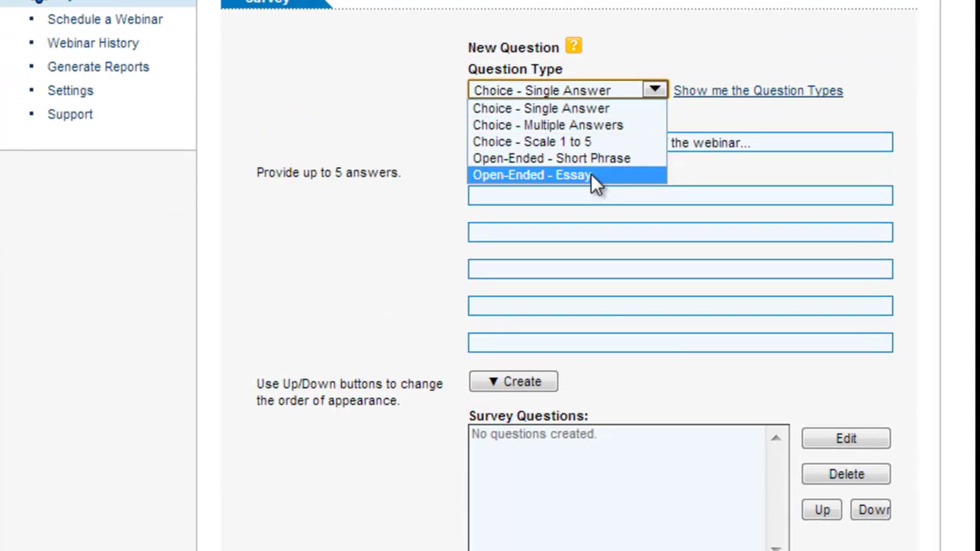
left_click(595, 180)
left_click(517, 383)
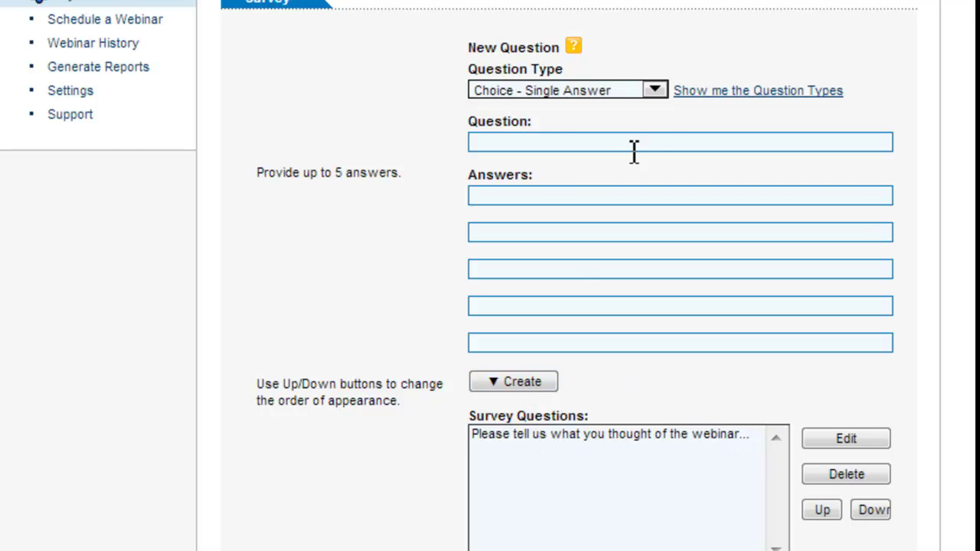
Create the multiple-answer question 'Abcde' with answer choices 1, 2 and 3.
left_click(647, 88)
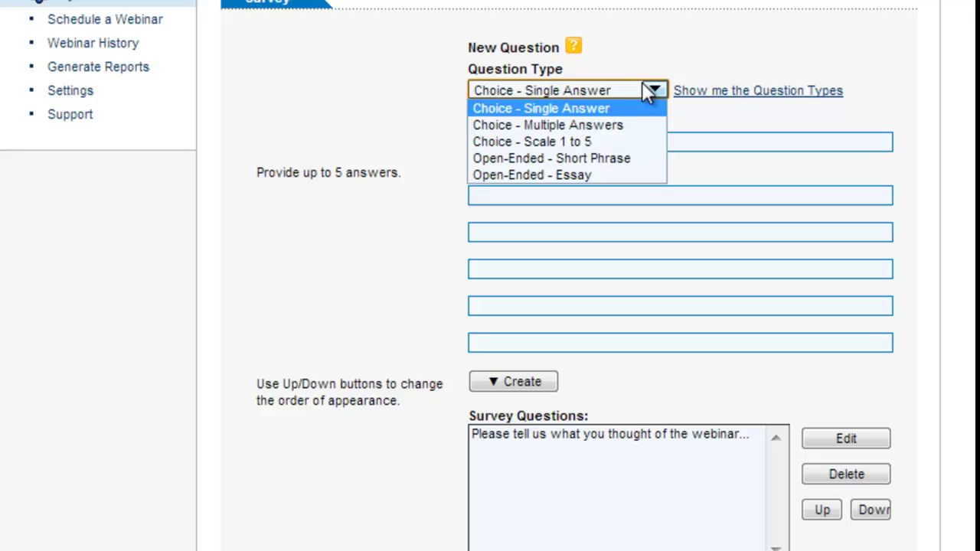
left_click(594, 126)
left_click(561, 141)
type("Abc")
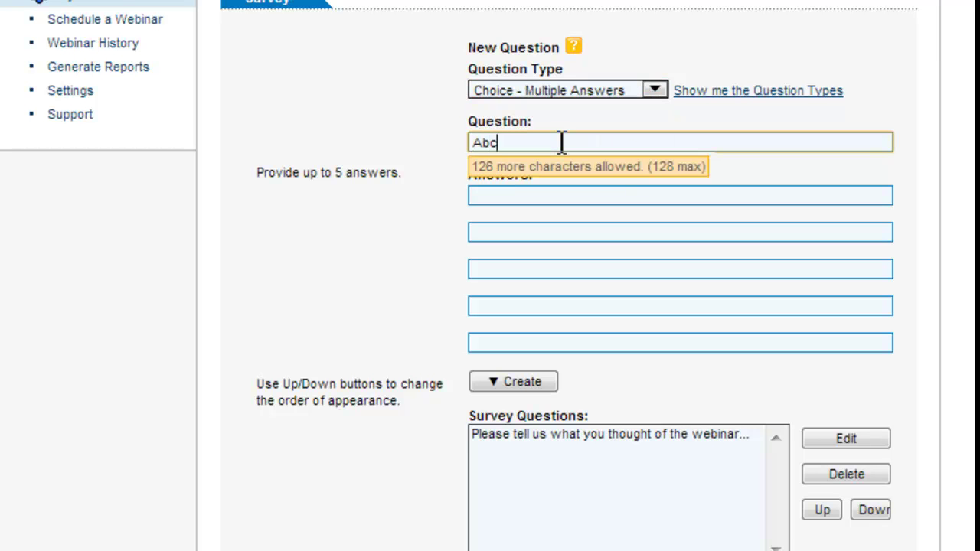
type("de")
left_click(565, 196)
type("1")
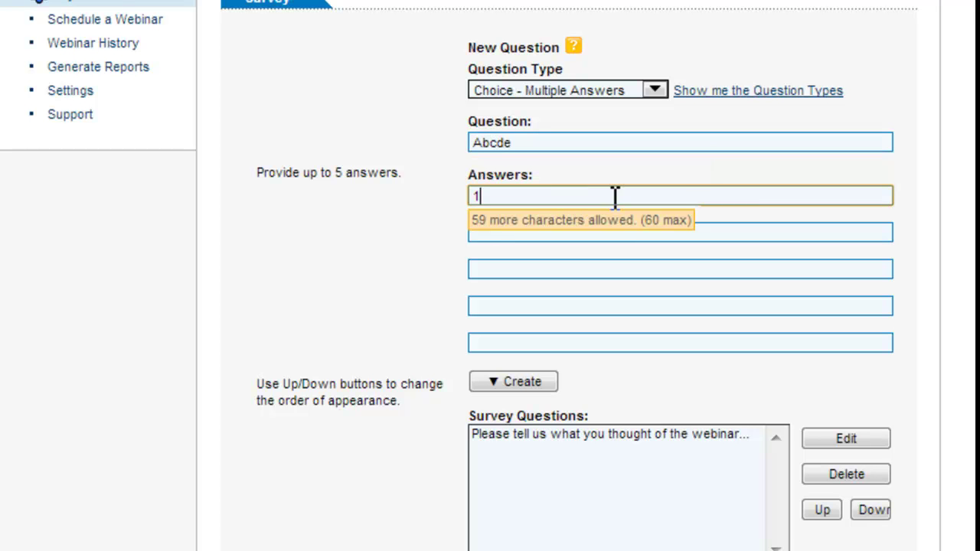
key("Tab")
type("1")
key("BackSpace")
type("2")
key("Tab")
type("3")
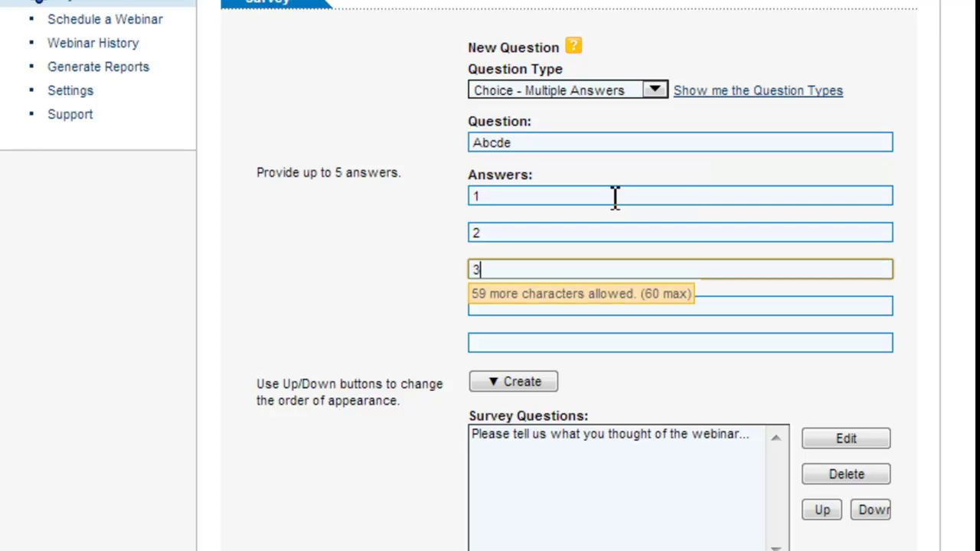
left_click(535, 380)
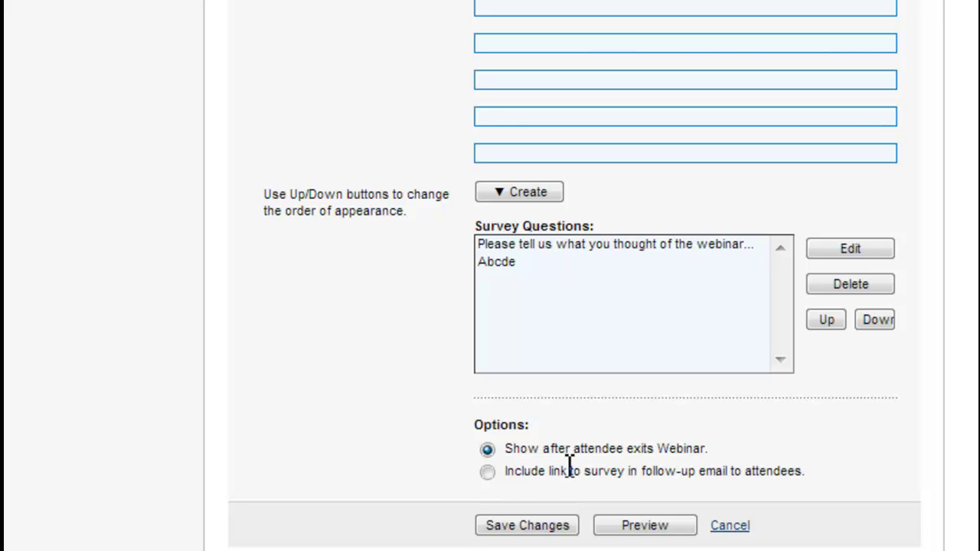
Save the survey changes, then choose Polls (0) from the test webinar's session settings.
left_click(560, 528)
scroll(604, 131, "up", 5)
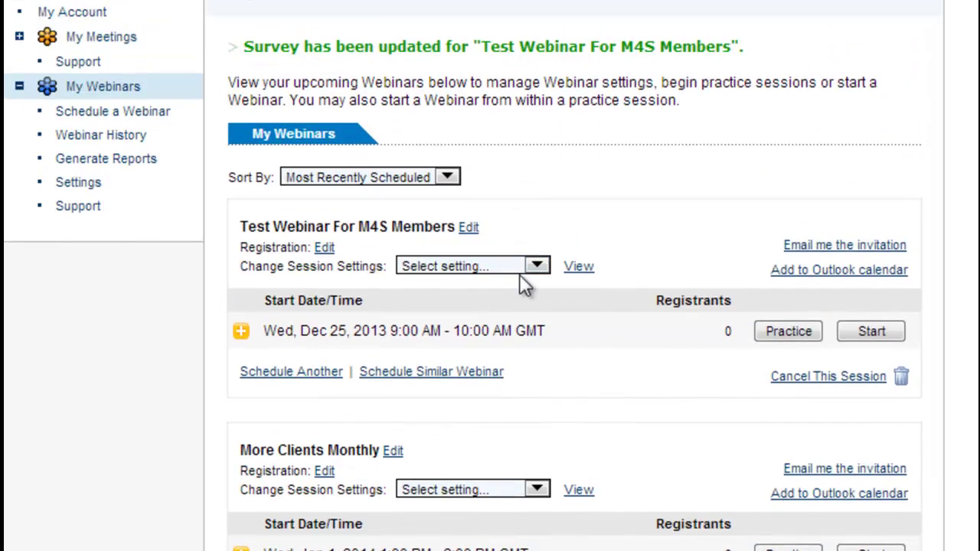
left_click(536, 369)
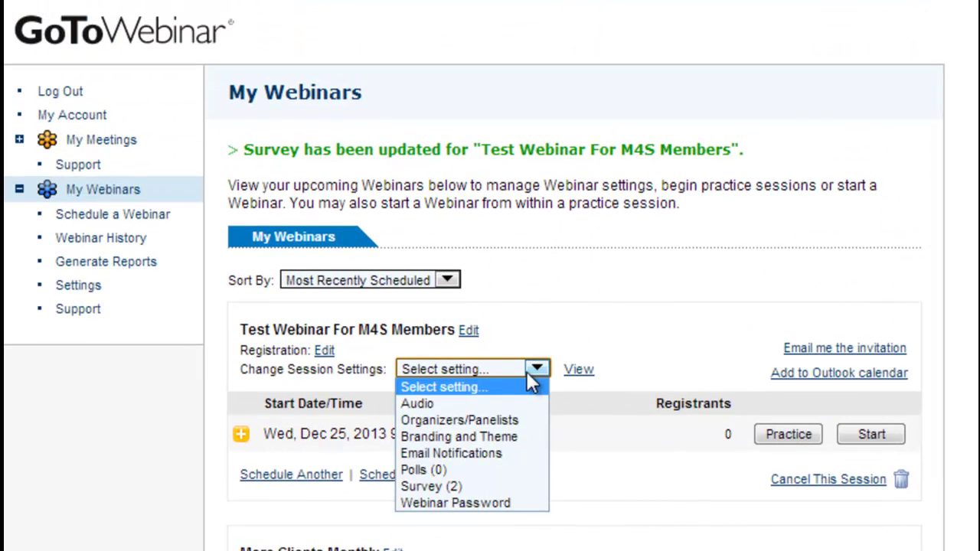
left_click(484, 470)
scroll(485, 398, "down", 3)
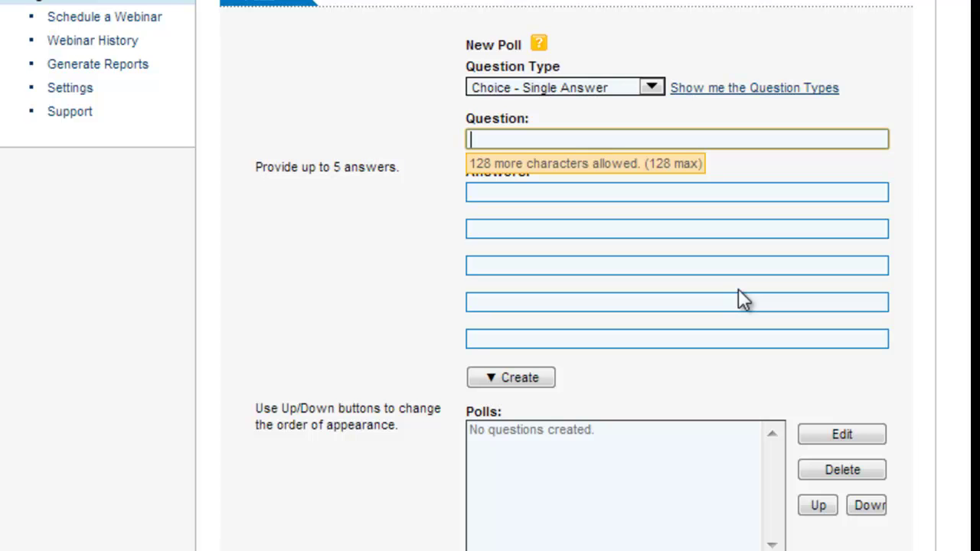
Enter the poll question 'Which type of marketing produces most of your new client instructions' with answers Website, Referrals, Advertising.
type("Which ty")
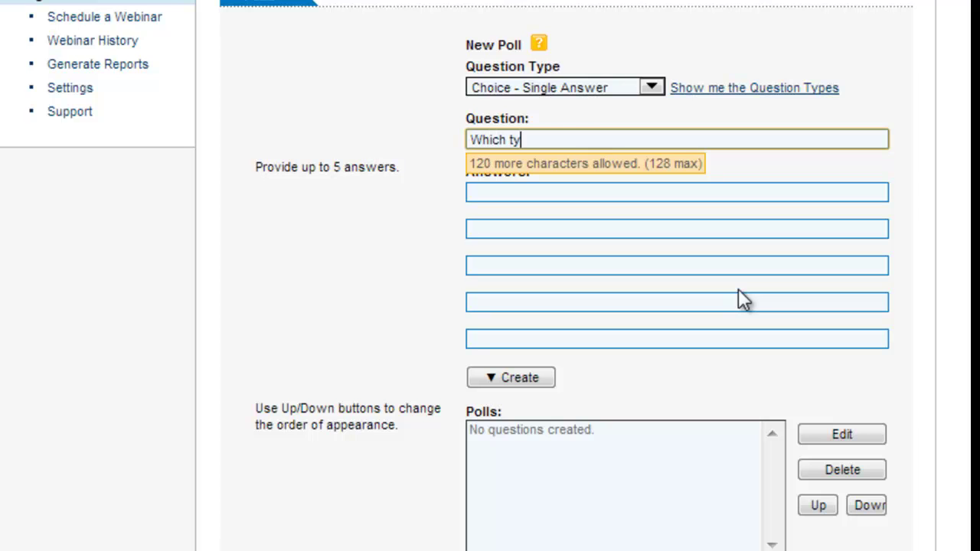
type("pe of marketing produc")
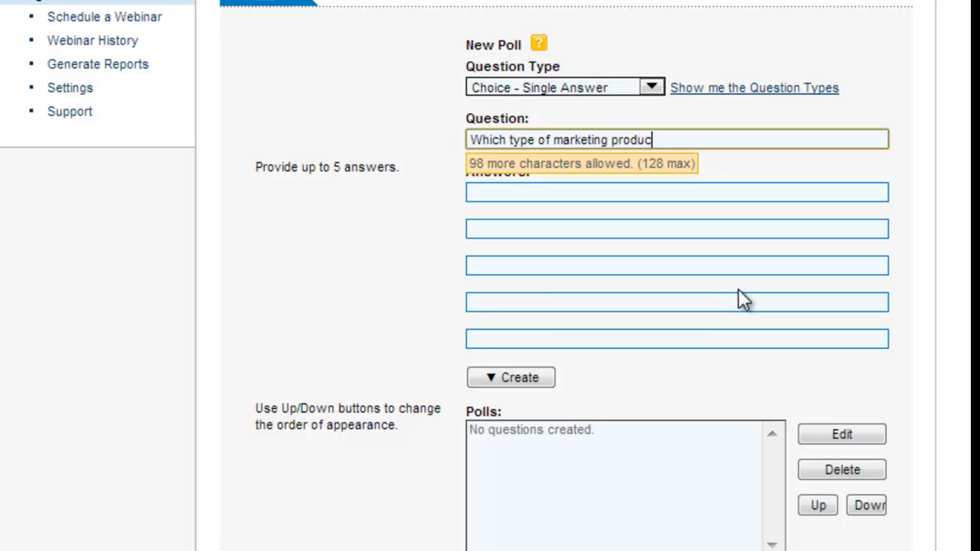
type("es most of your ")
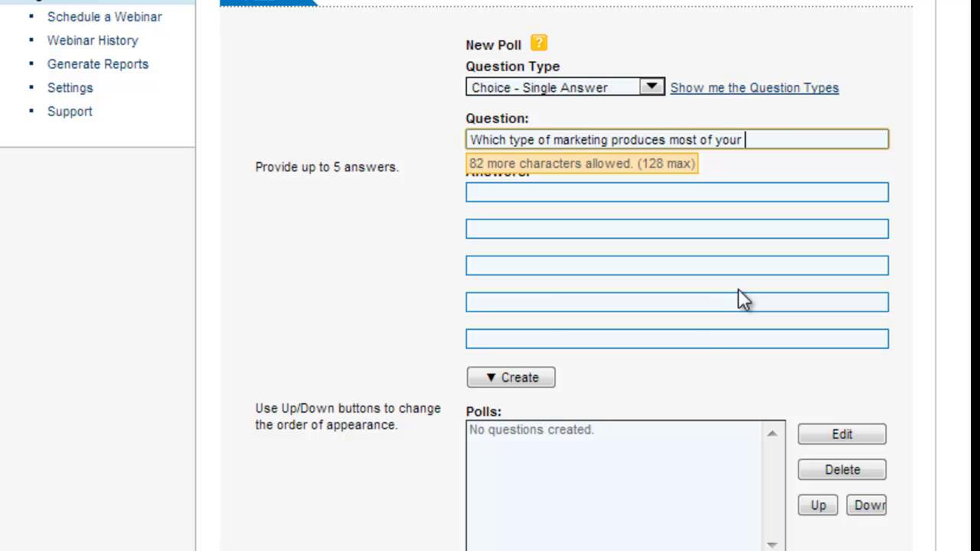
type("new client instructi")
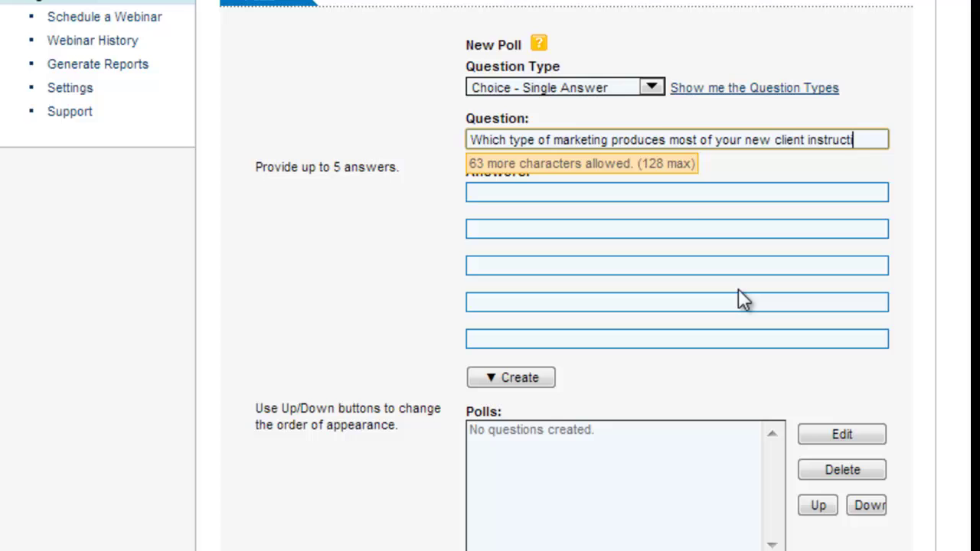
type("ons")
key("Tab")
type("W")
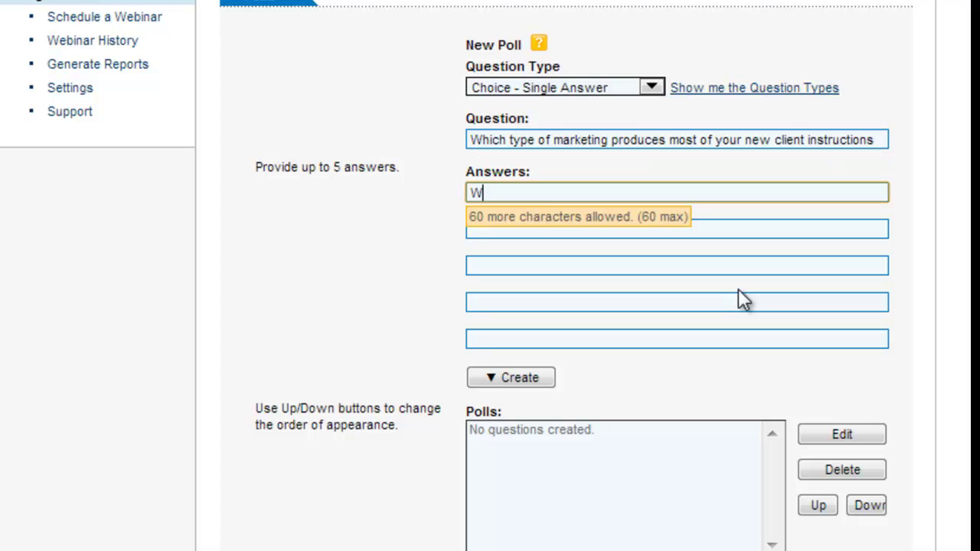
type("ebsite")
key("Tab")
type("Refer")
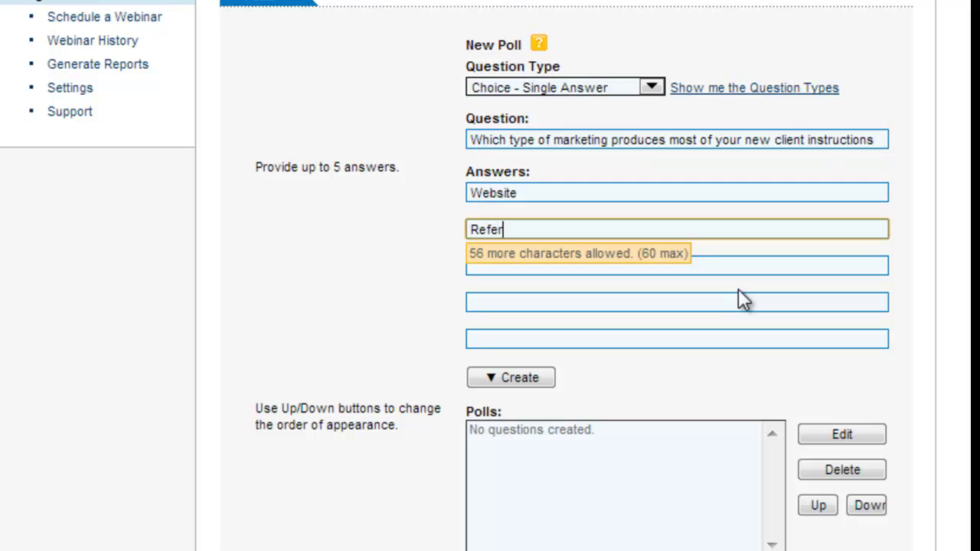
type("rals")
key("Tab")
type("Adve")
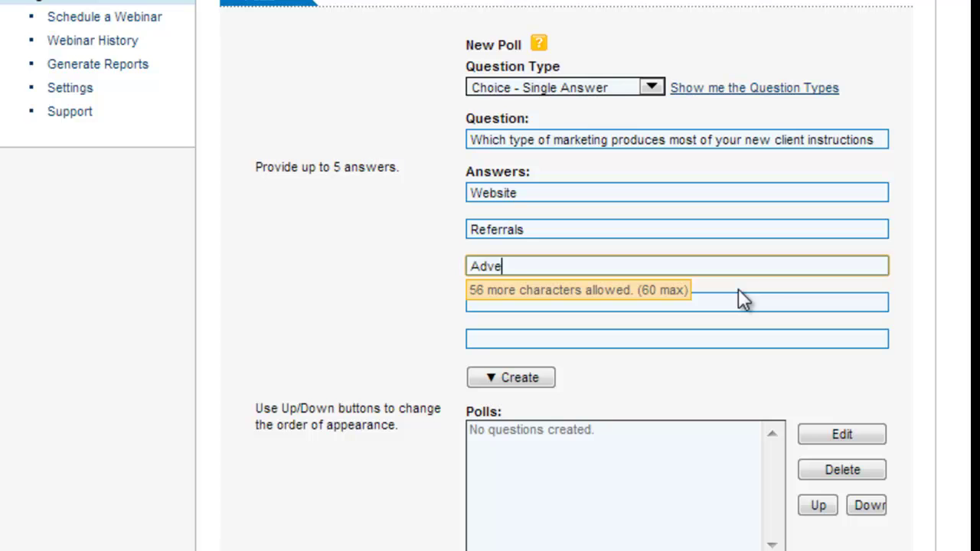
type("rtising")
Keep the poll as Choice - Single Answer, add it to the polls list, and save changes.
left_click(638, 87)
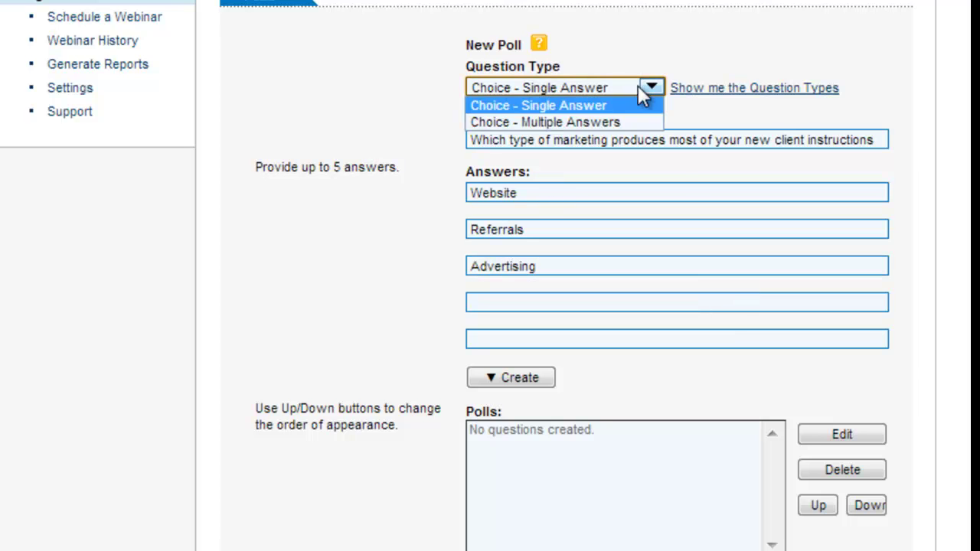
left_click(620, 121)
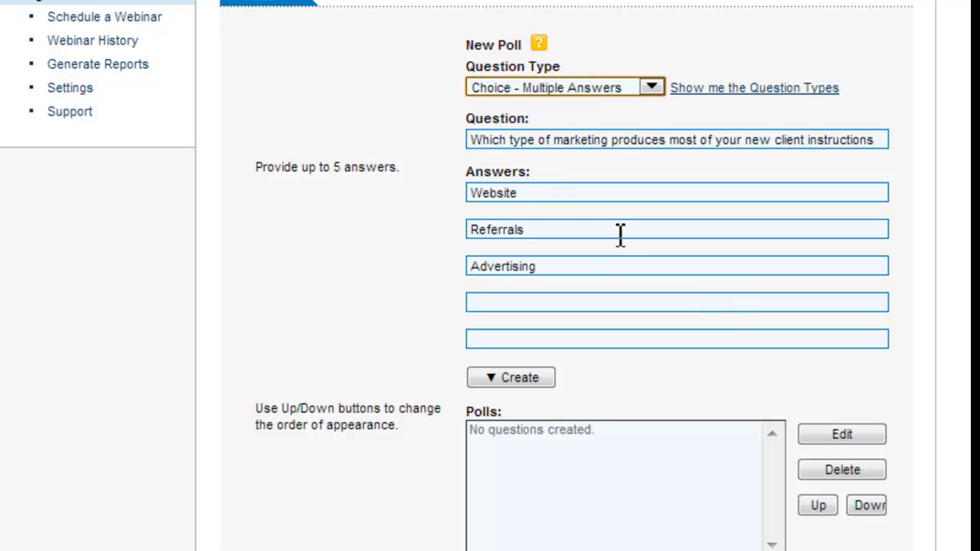
left_click(641, 87)
left_click(619, 102)
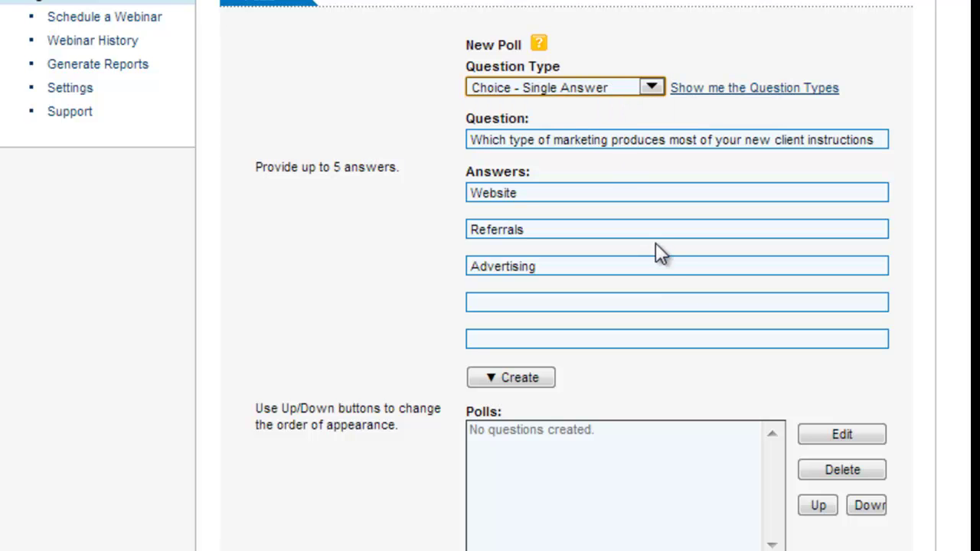
left_click(532, 371)
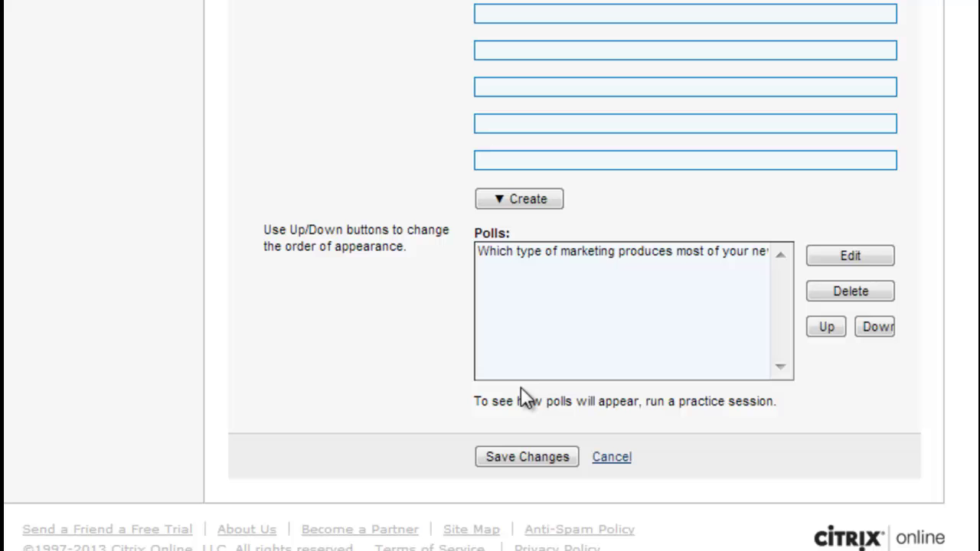
left_click(528, 457)
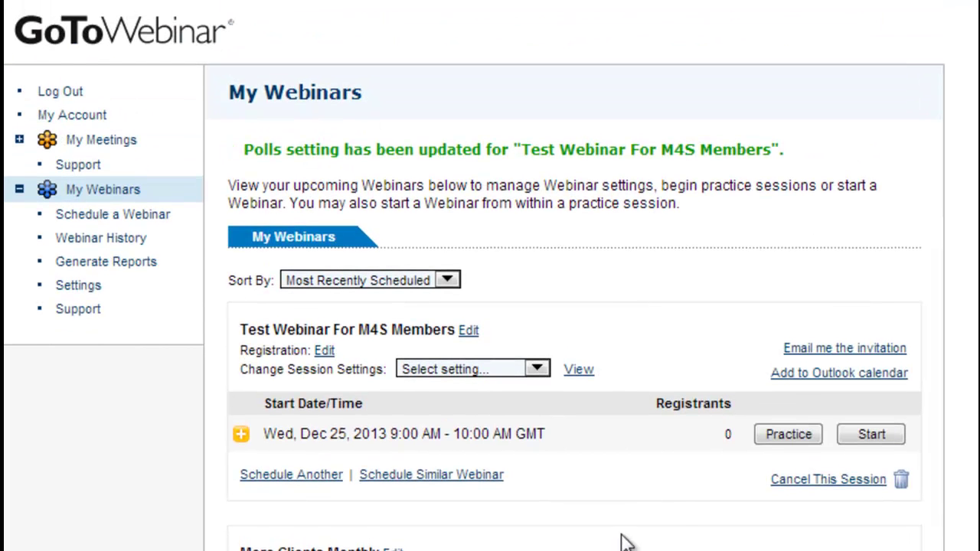
Start a practice session of Test Webinar For M4S Members and allow the application to launch.
left_click(793, 435)
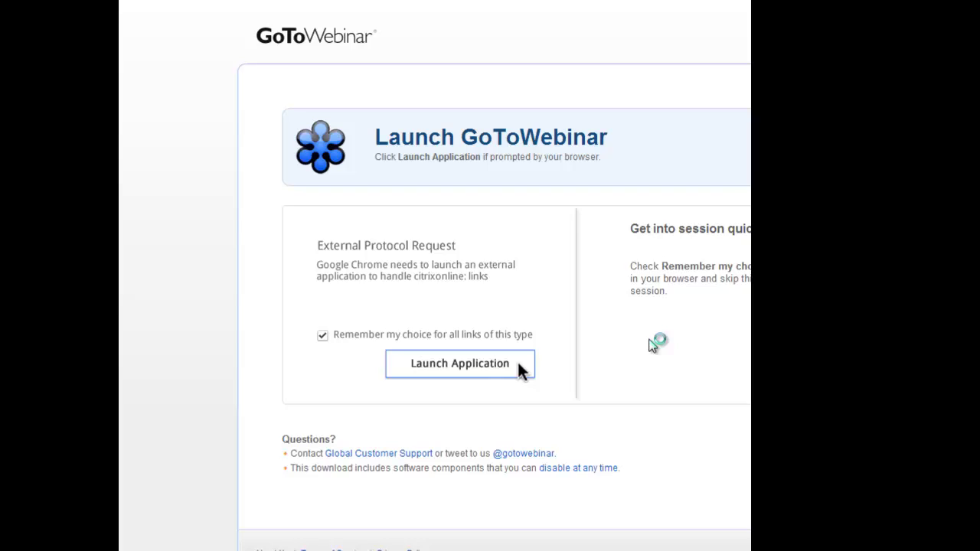
left_click(519, 366)
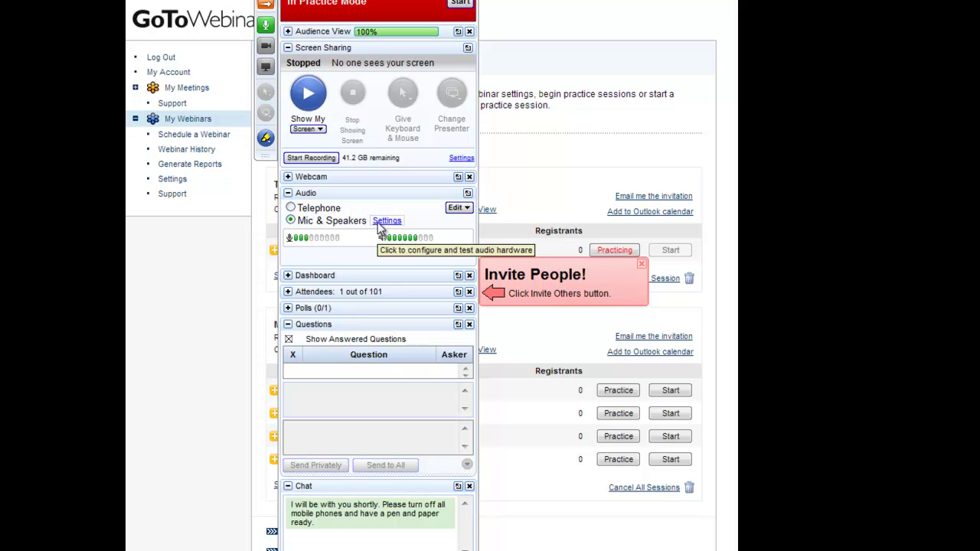
In Recording preferences, delete the client subfolder from the Save in path, leaving 1Clients.
left_click(459, 158)
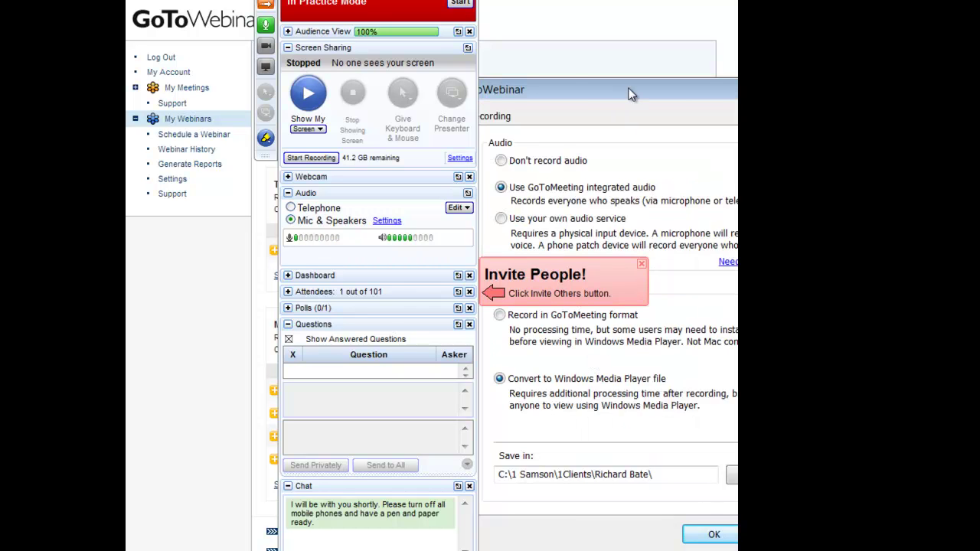
left_click_drag(630, 93, 365, 77)
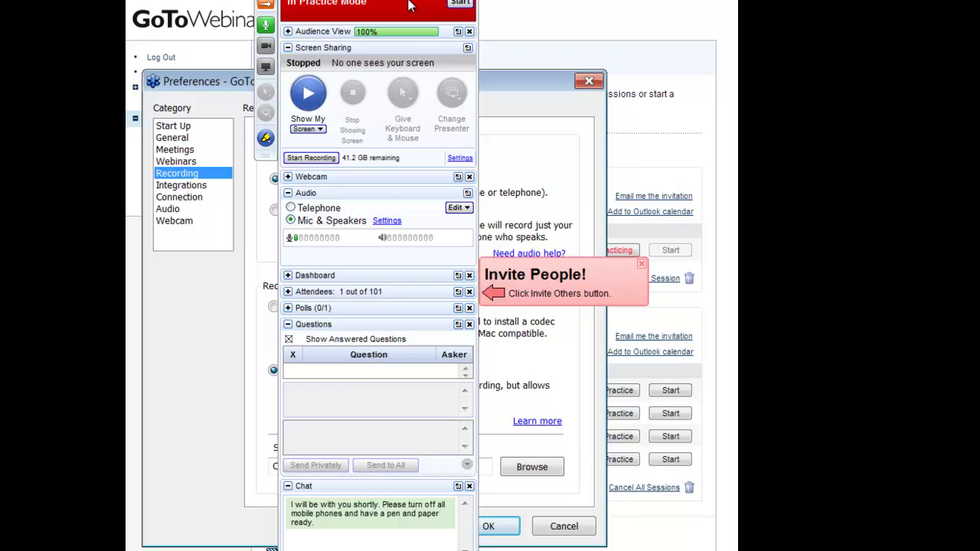
left_click(325, 366)
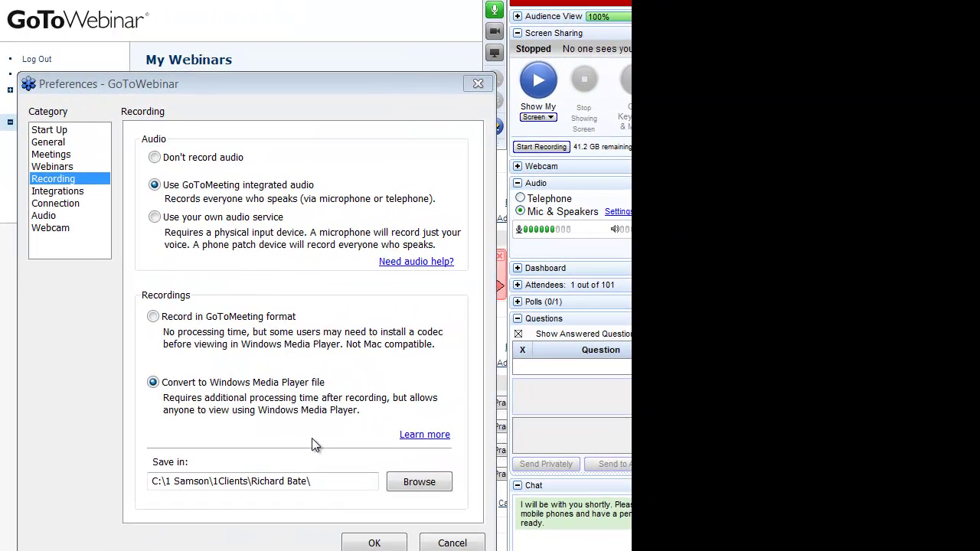
left_click_drag(314, 482, 252, 491)
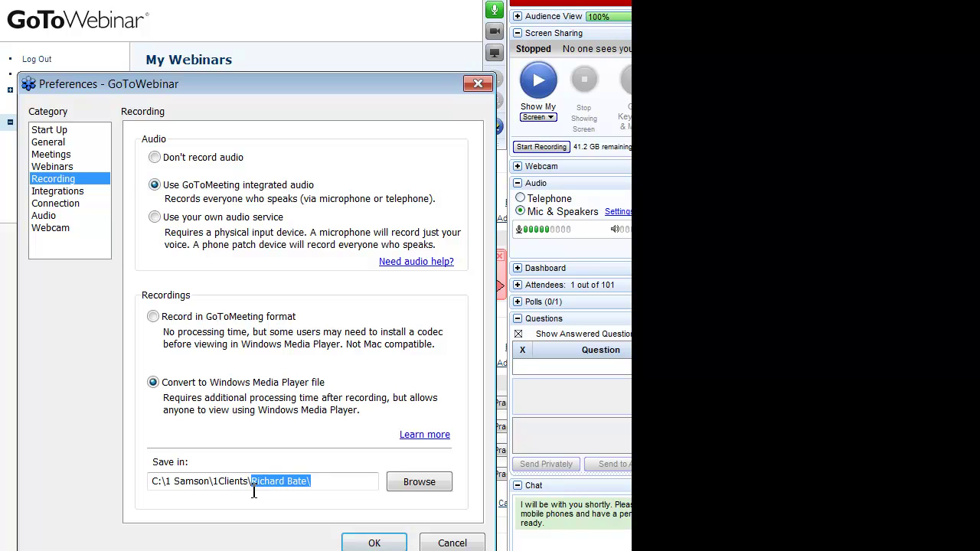
key("BackSpace")
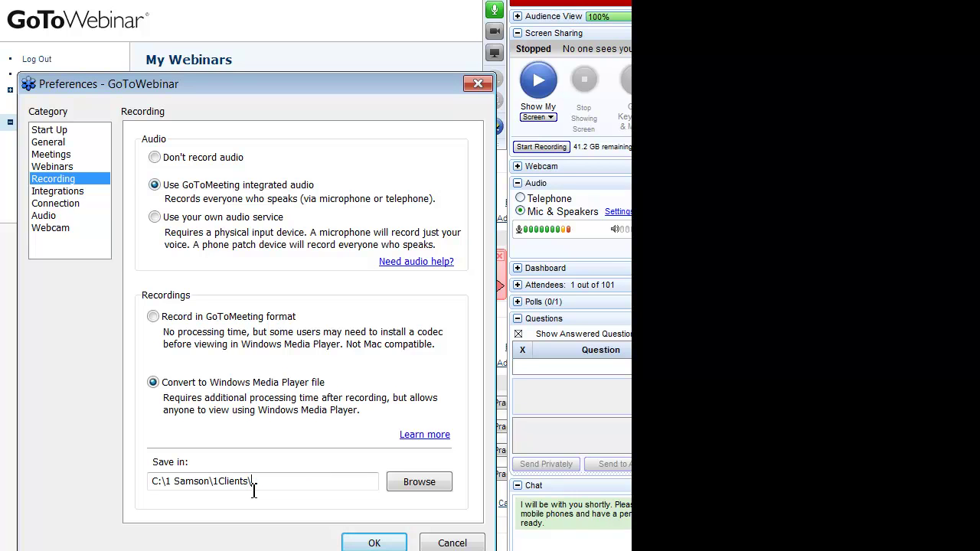
left_click(372, 542)
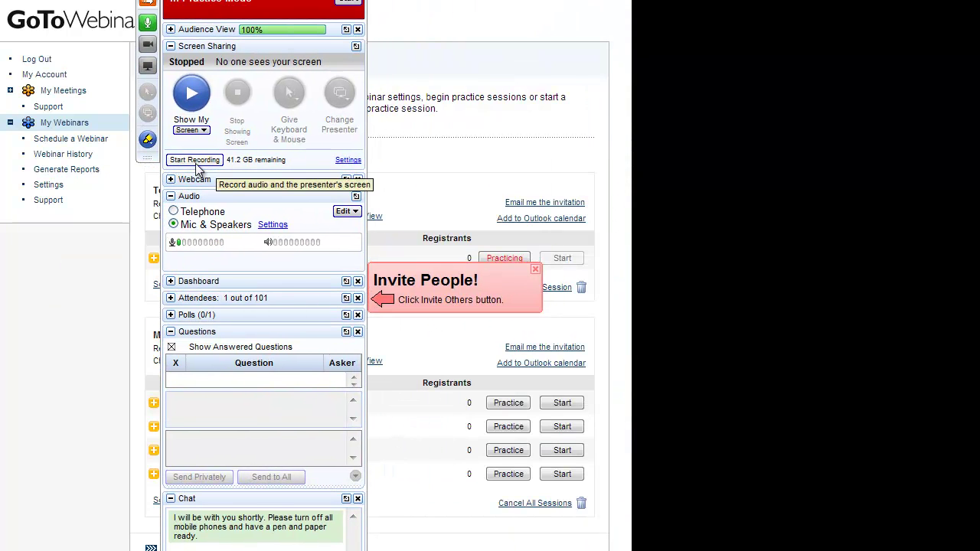
left_click(206, 131)
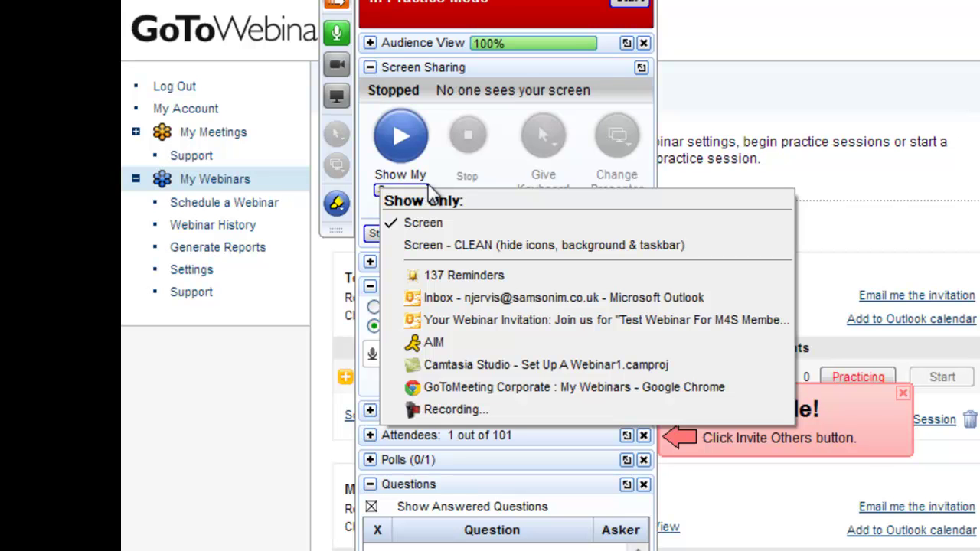
left_click(564, 4)
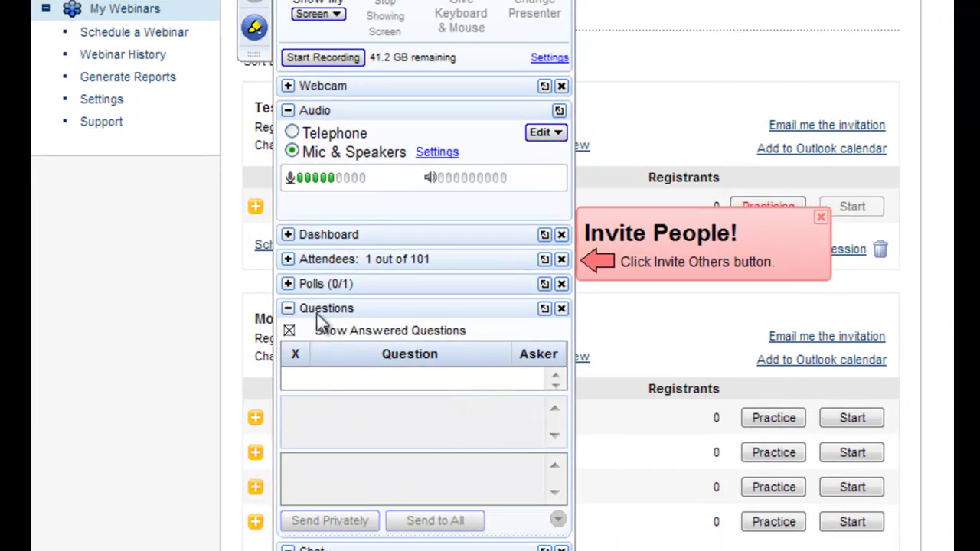
Select the marketing-source poll in the Polls pane to preview its Website, Referrals, Advertising answers.
left_click(288, 283)
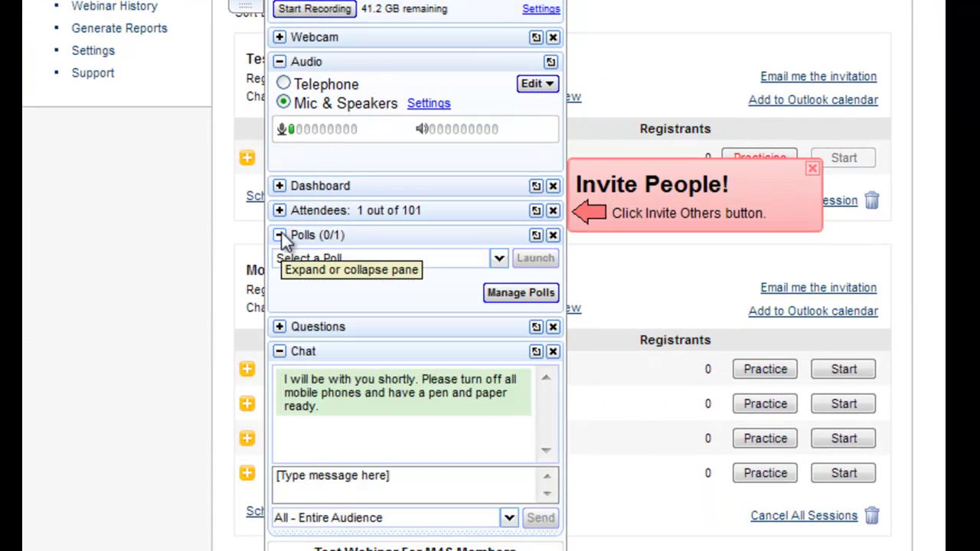
left_click(448, 261)
left_click(445, 284)
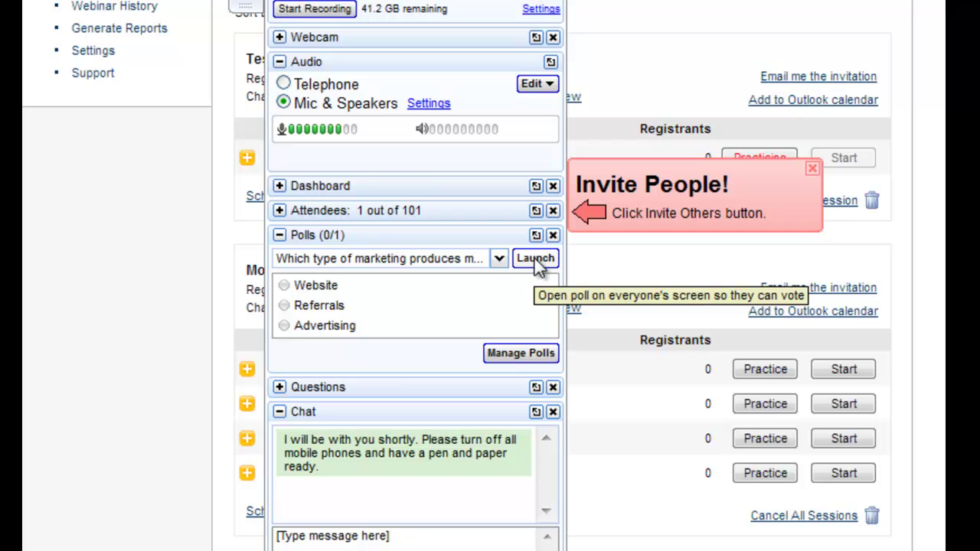
Look over the Attendees and Staff lists, then expand the Questions pane.
left_click(280, 210)
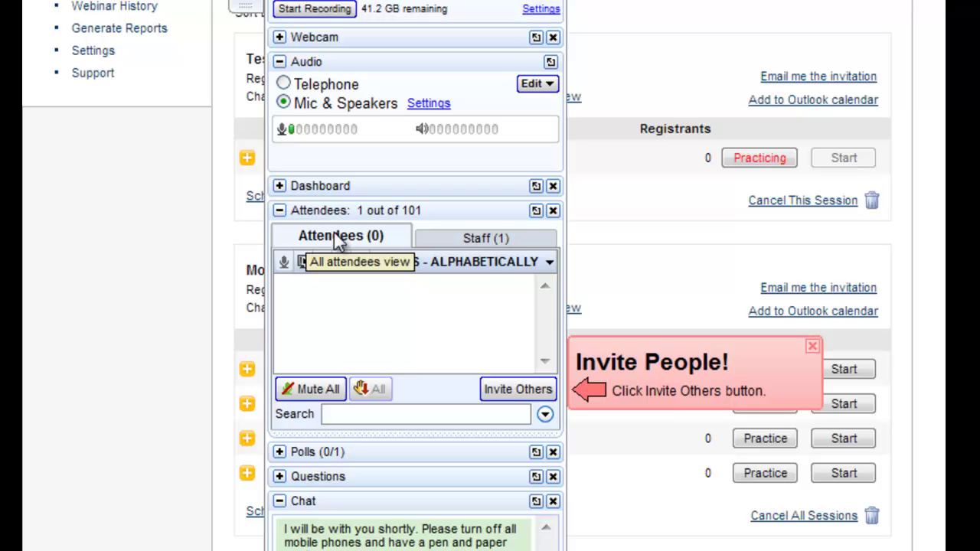
left_click(492, 238)
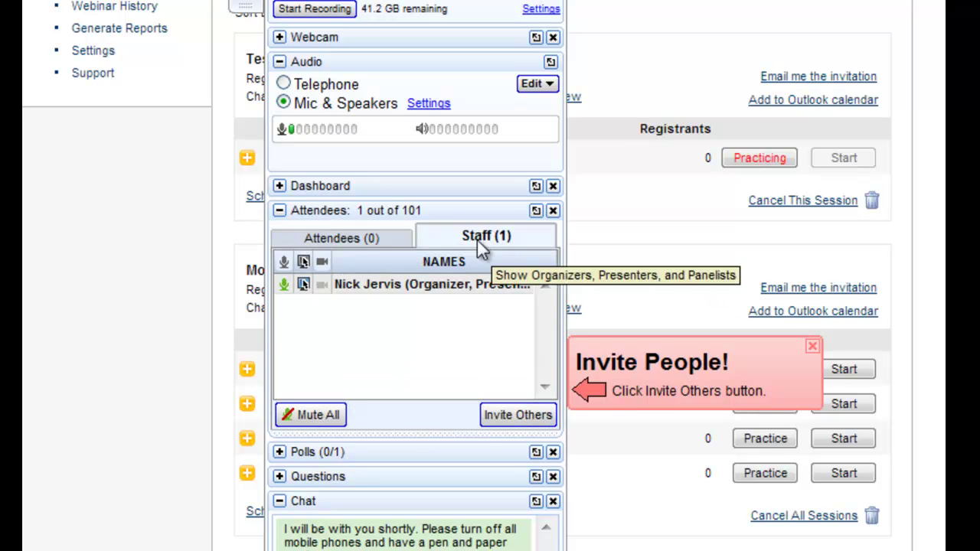
left_click(366, 238)
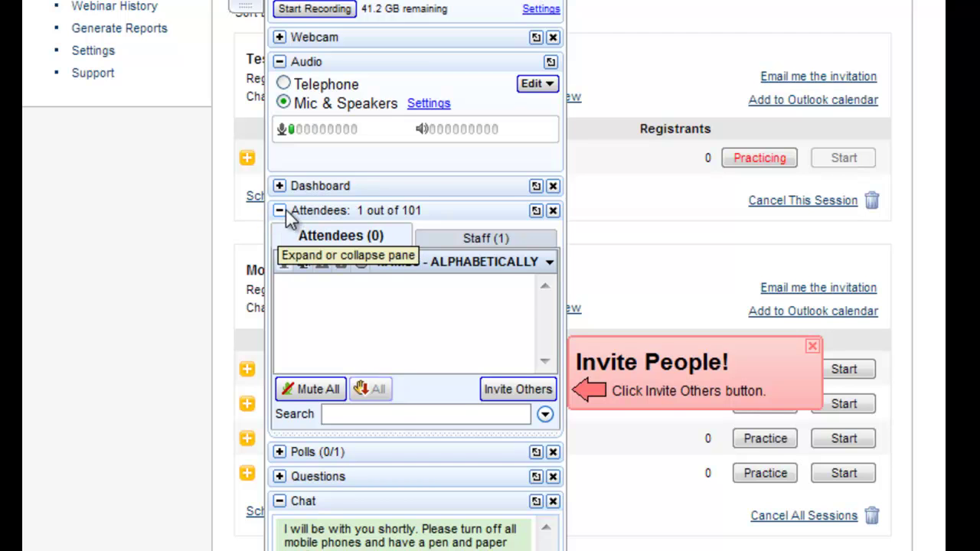
left_click(280, 476)
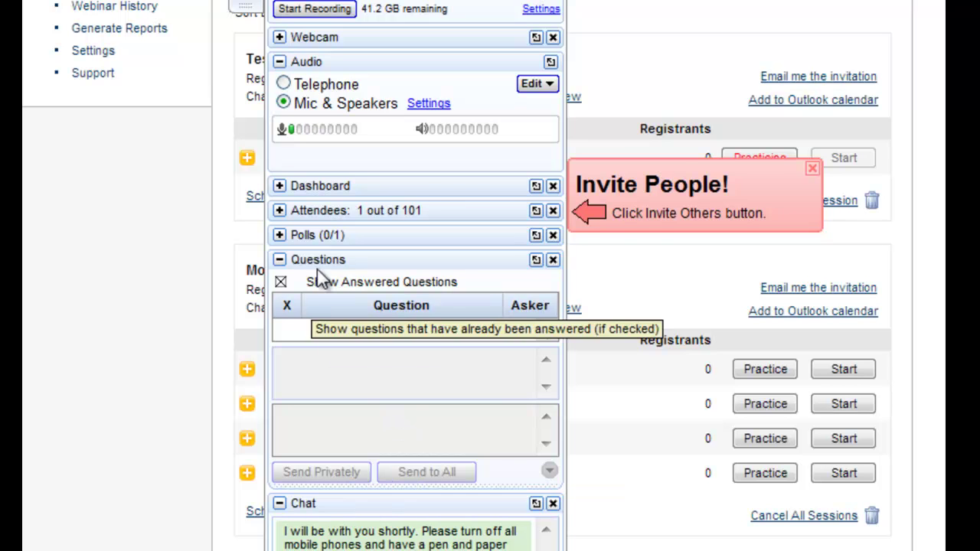
Detach the Questions pane into a taller window, reposition the control panel, and end the practice webinar.
left_click_drag(321, 261, 693, 15)
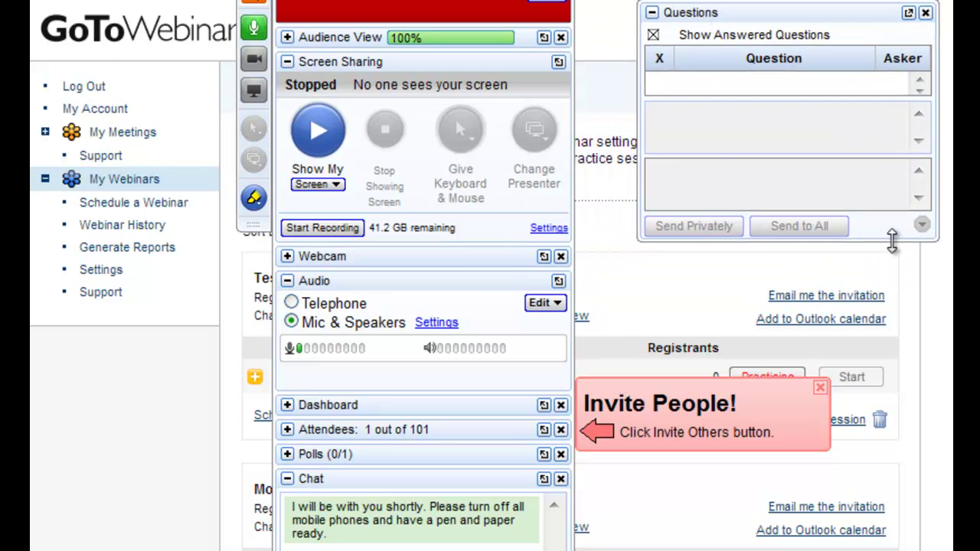
left_click_drag(892, 242, 881, 507)
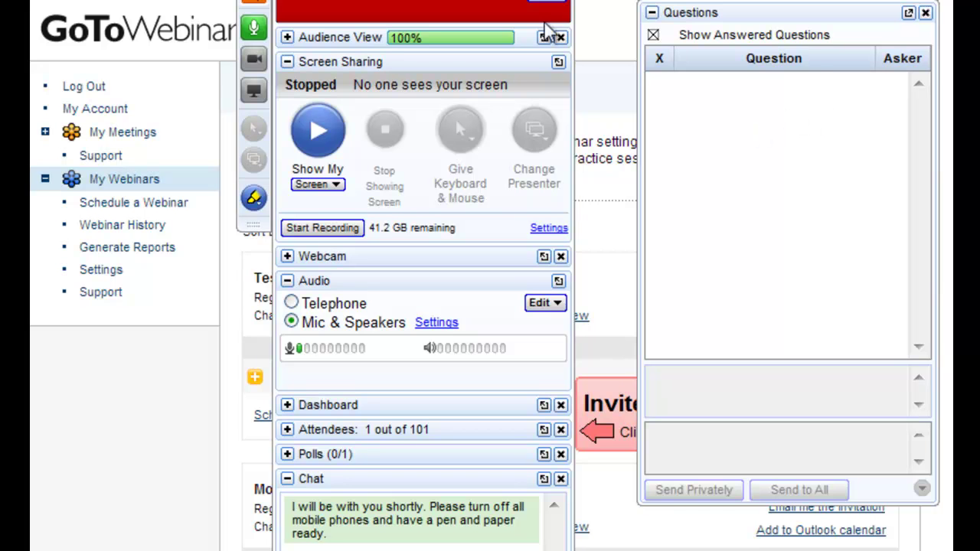
left_click_drag(511, 4, 485, 32)
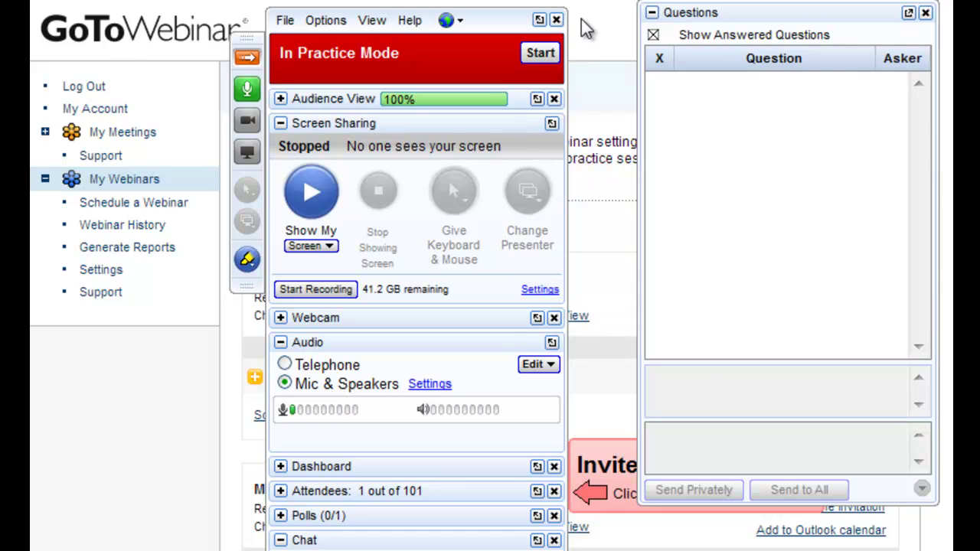
left_click(557, 21)
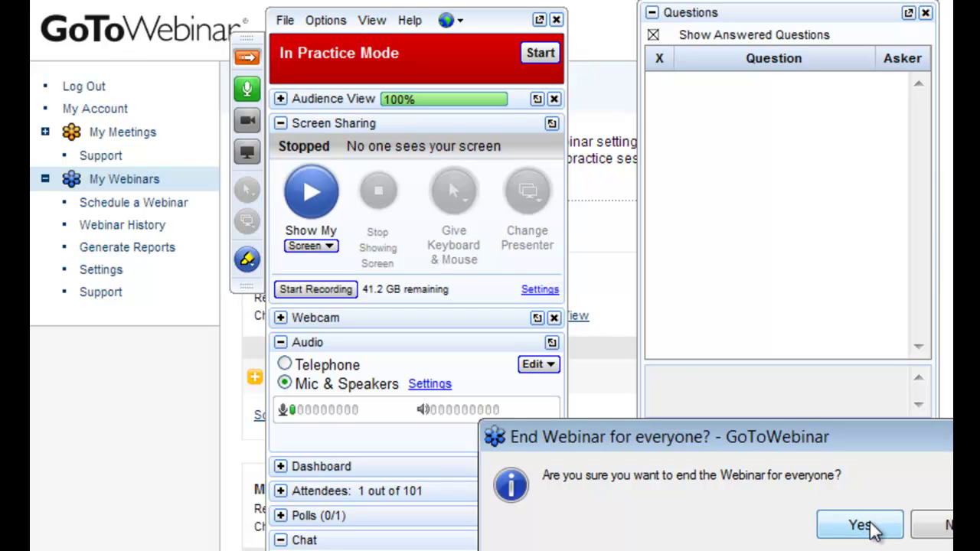